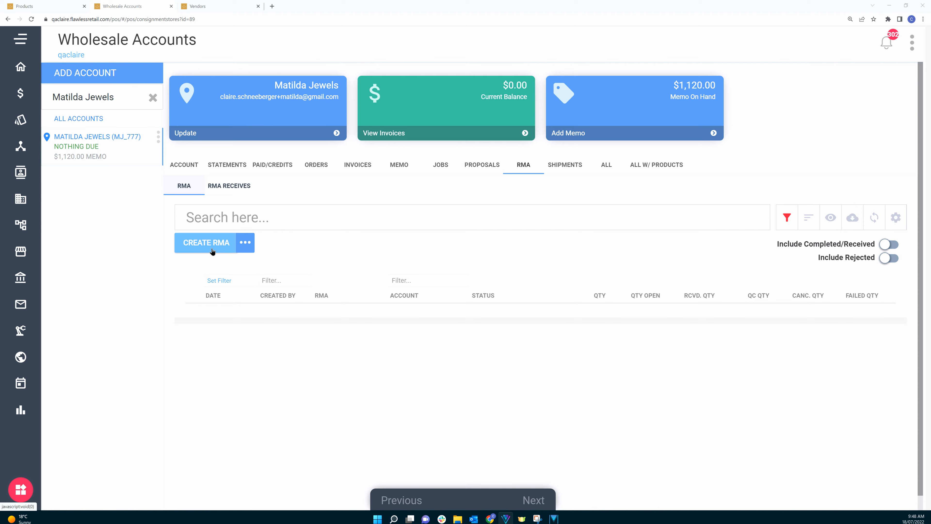
Step: Review the account's open memo items and compare them with the products list
left_click(401, 167)
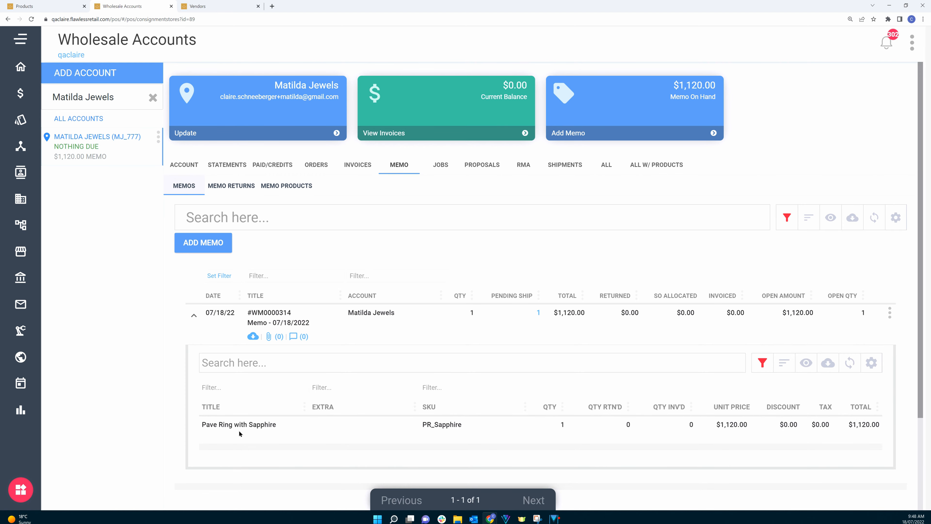
left_click(36, 6)
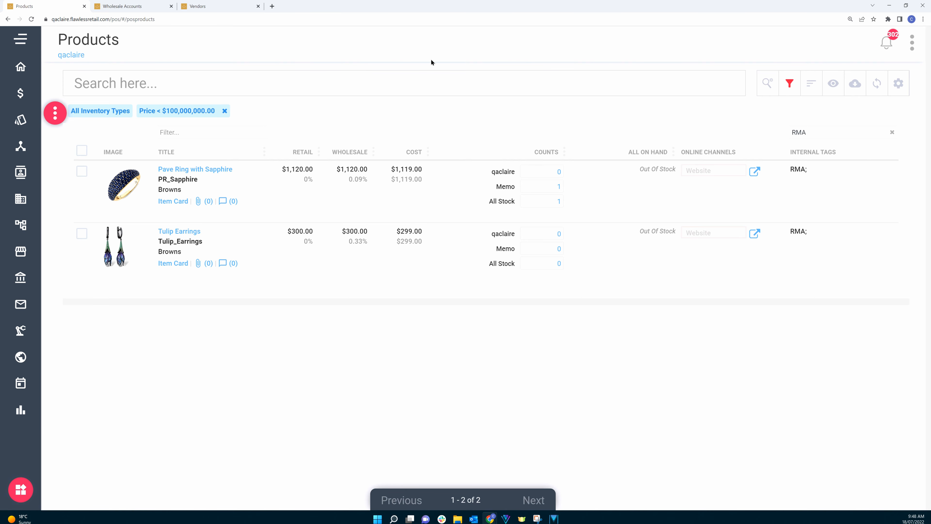
left_click(130, 7)
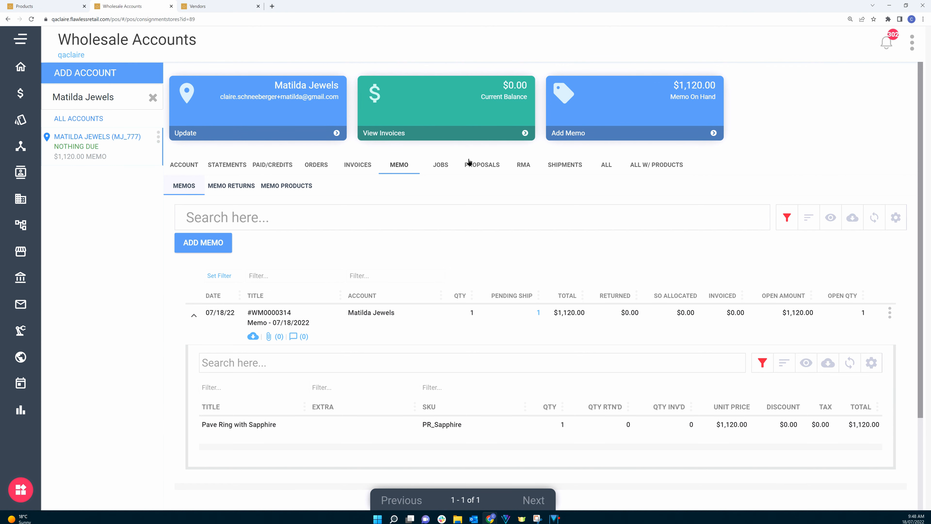
Step: Start a new wholesale RMA for Matilda Jewels created from Open Memo and continue to product selection
left_click(524, 167)
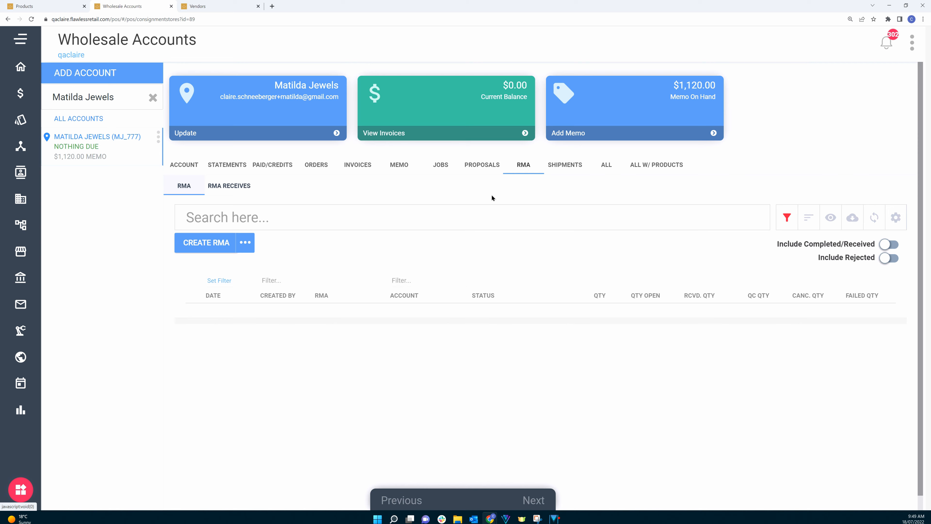
left_click(196, 246)
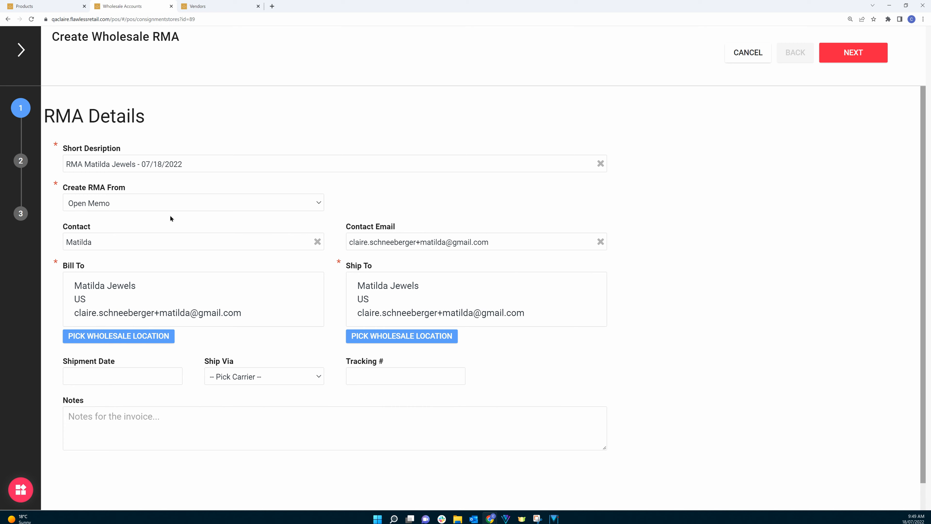
left_click(169, 206)
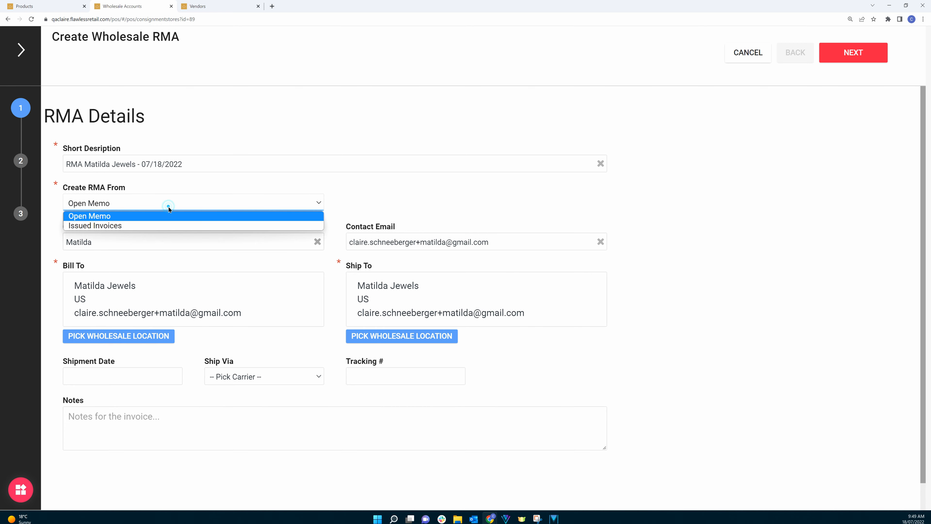
left_click(352, 186)
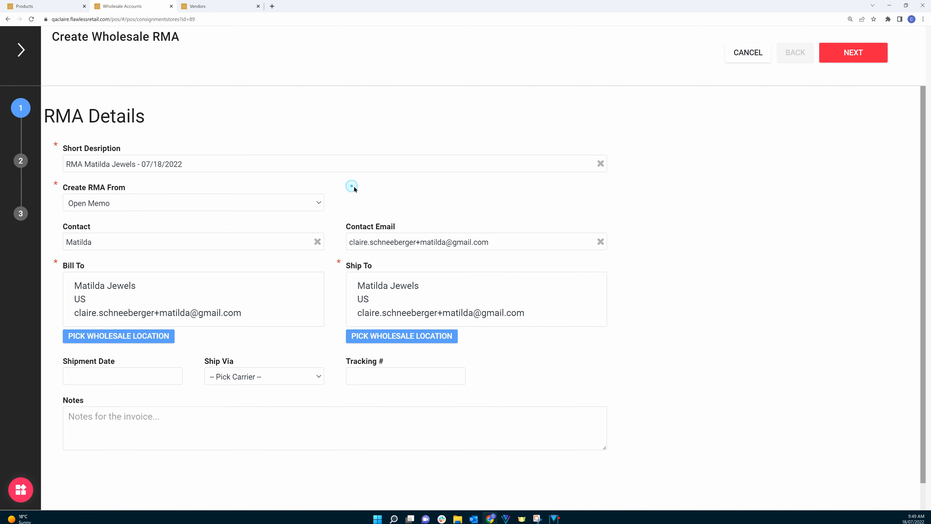
left_click(840, 55)
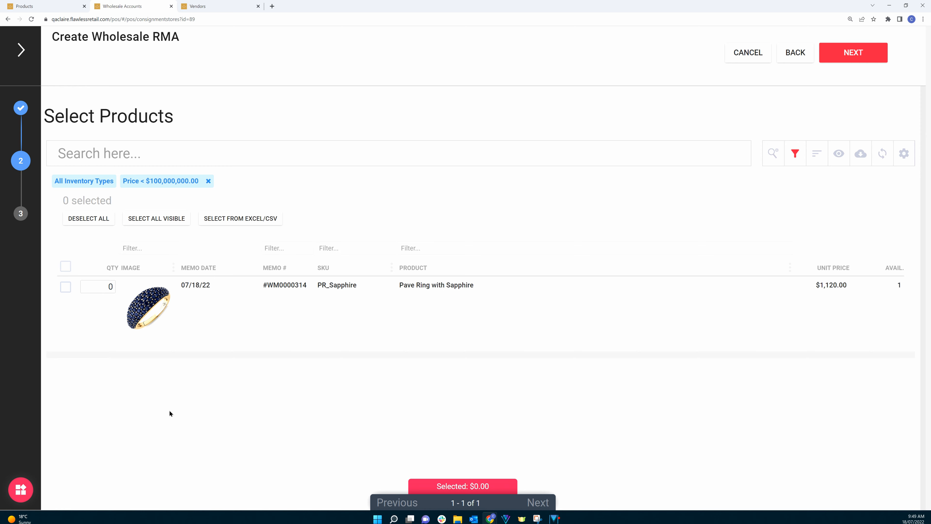
Step: Select the Pave Ring with Sapphire, then complete and create the RMA, confirming the submission
left_click(68, 288)
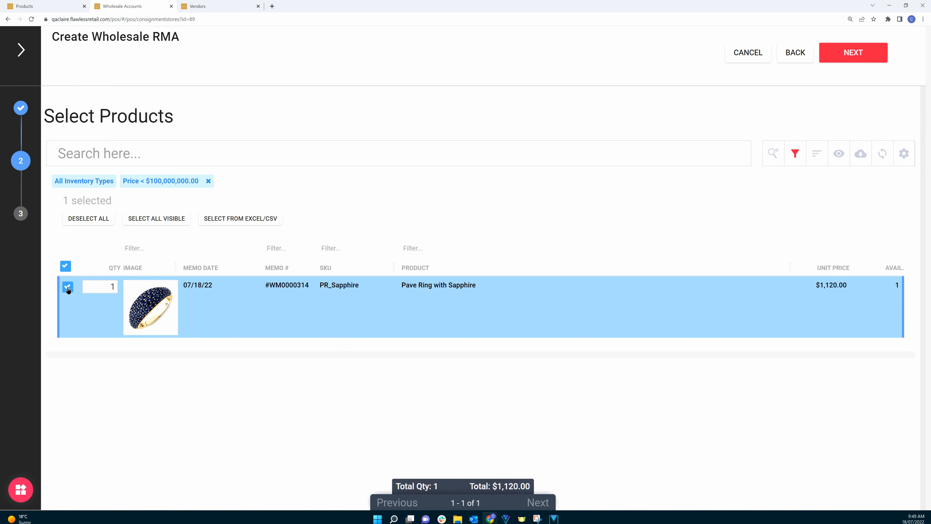
left_click(847, 57)
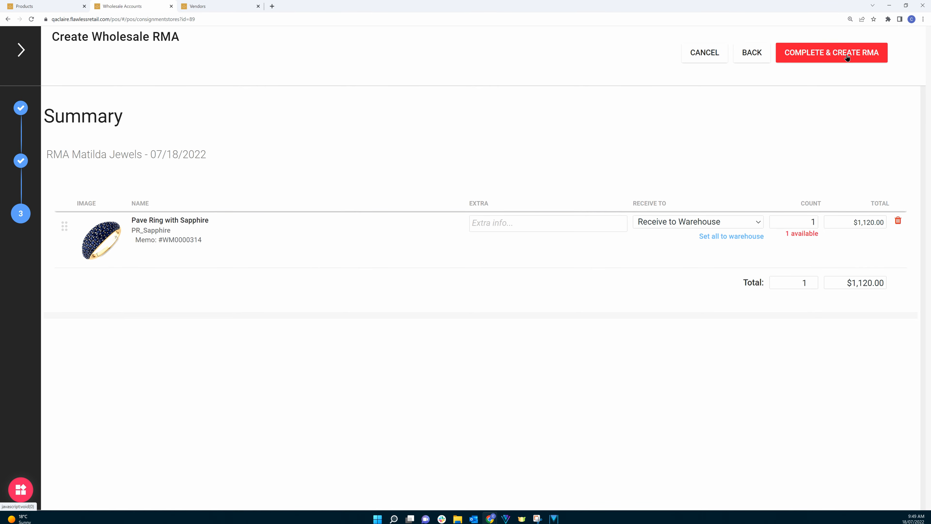
left_click(846, 55)
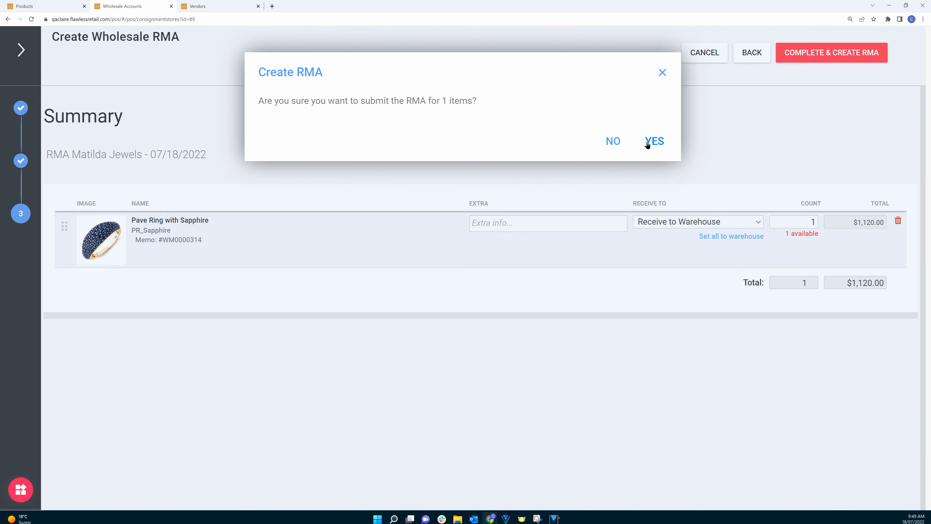
left_click(647, 142)
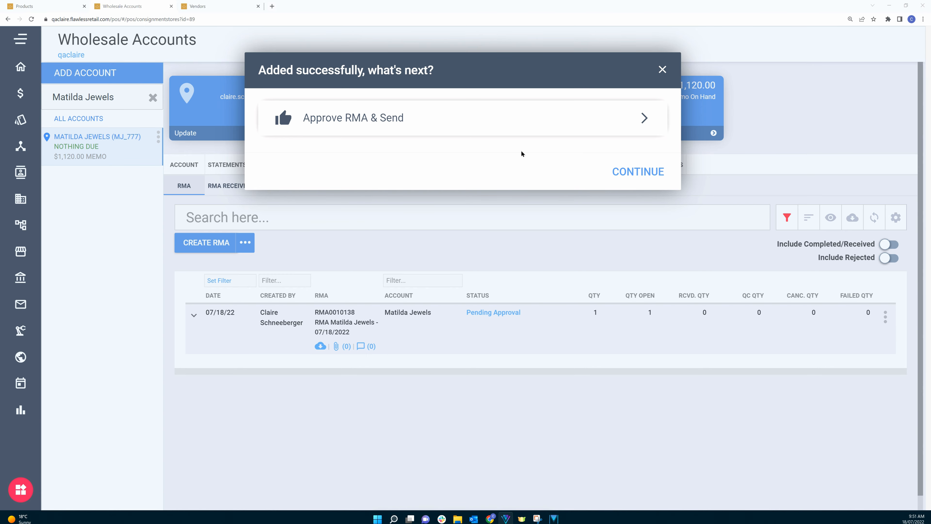
left_click(619, 171)
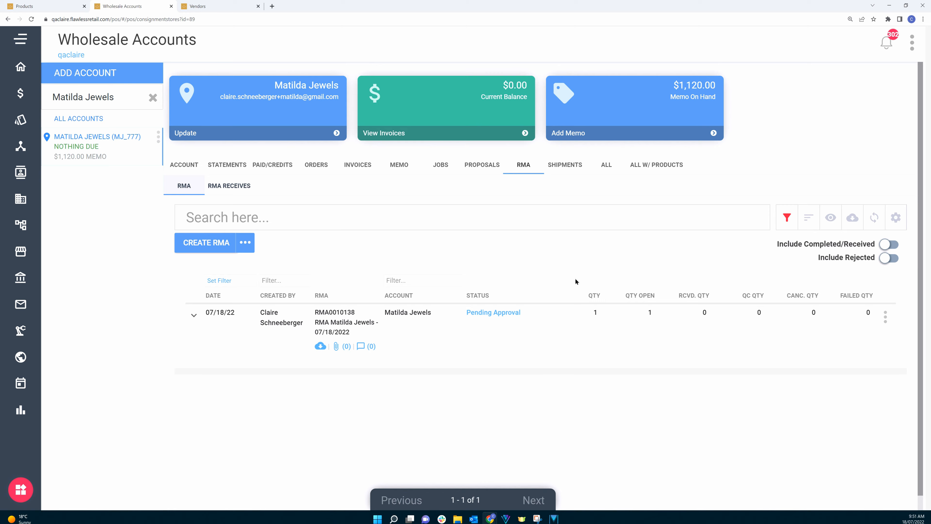
Step: Open the pending RMA's actions and view the RMA document
left_click(473, 313)
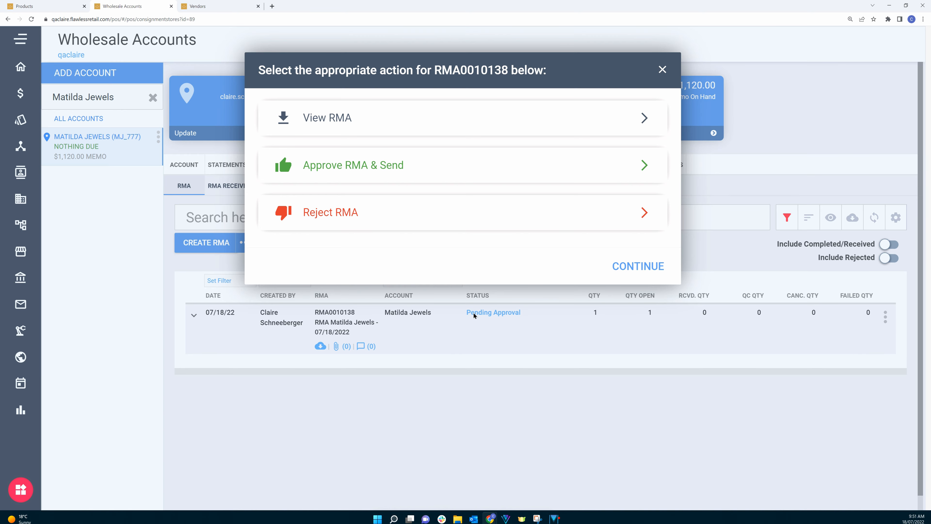
left_click(636, 266)
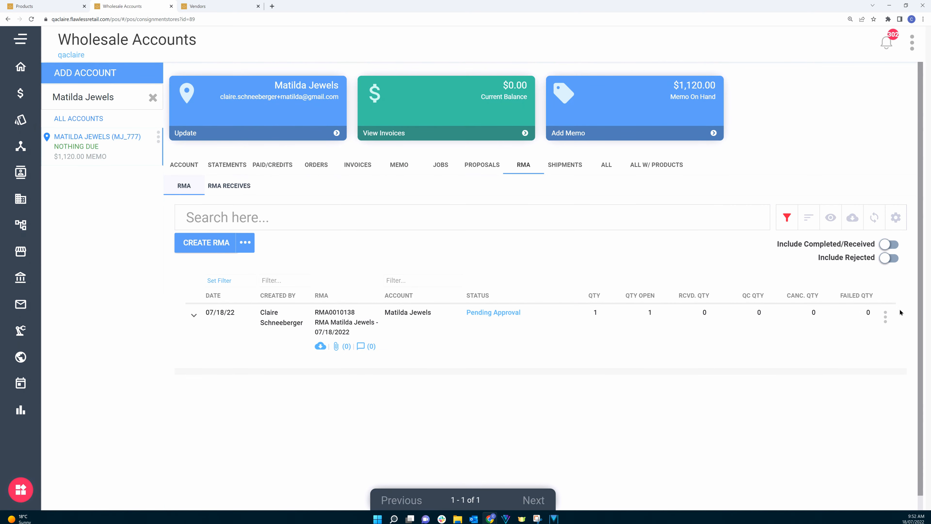
left_click(886, 317)
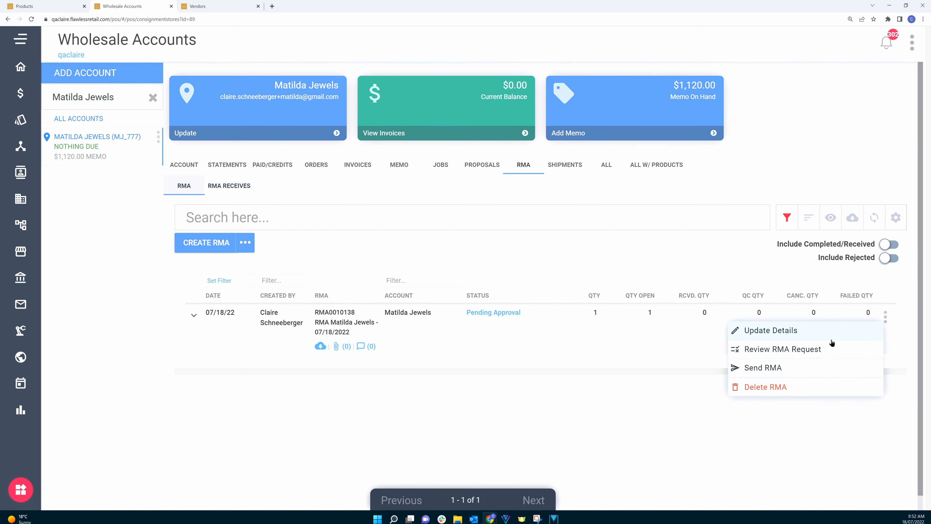
left_click(810, 350)
left_click(393, 122)
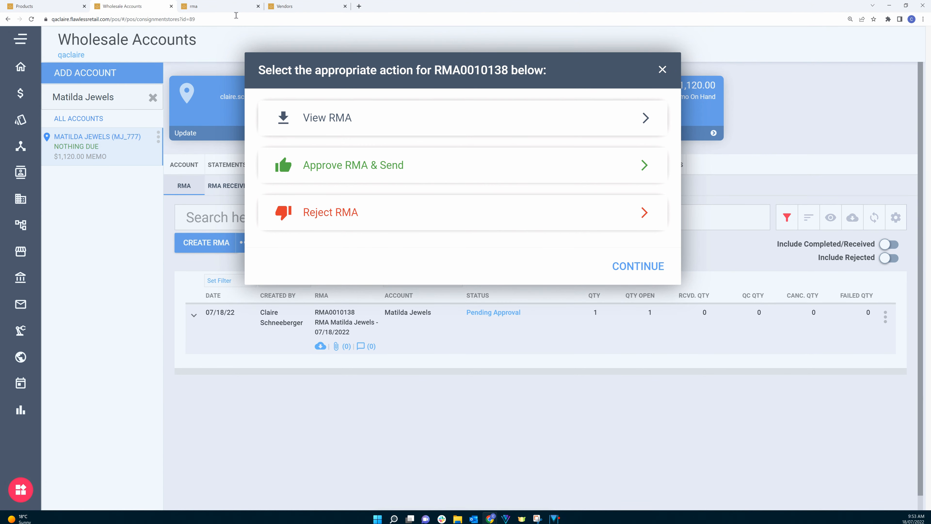
left_click(222, 7)
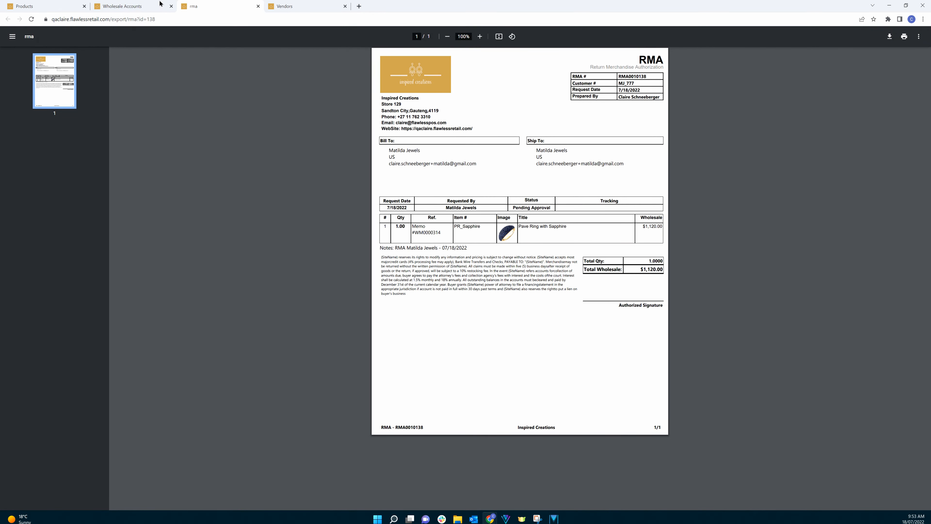
left_click(131, 6)
left_click(358, 222)
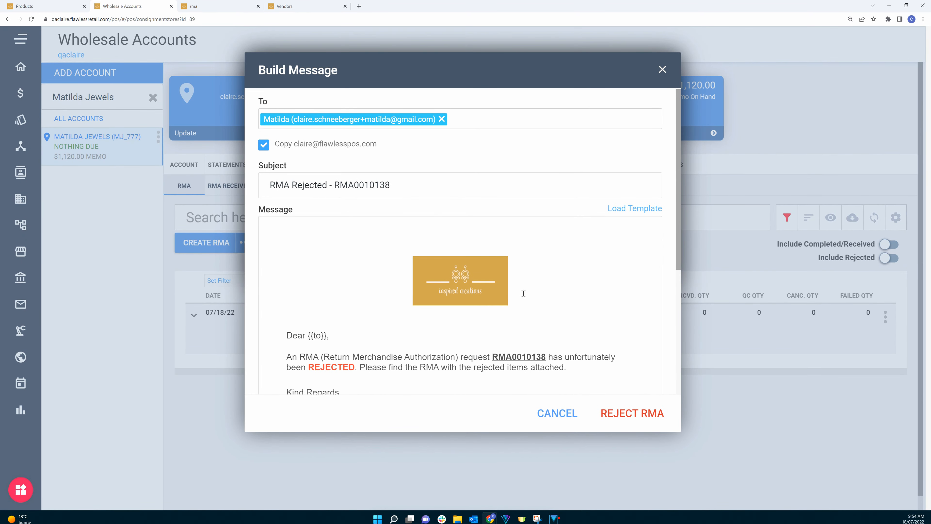
scroll(519, 291, "down", 3)
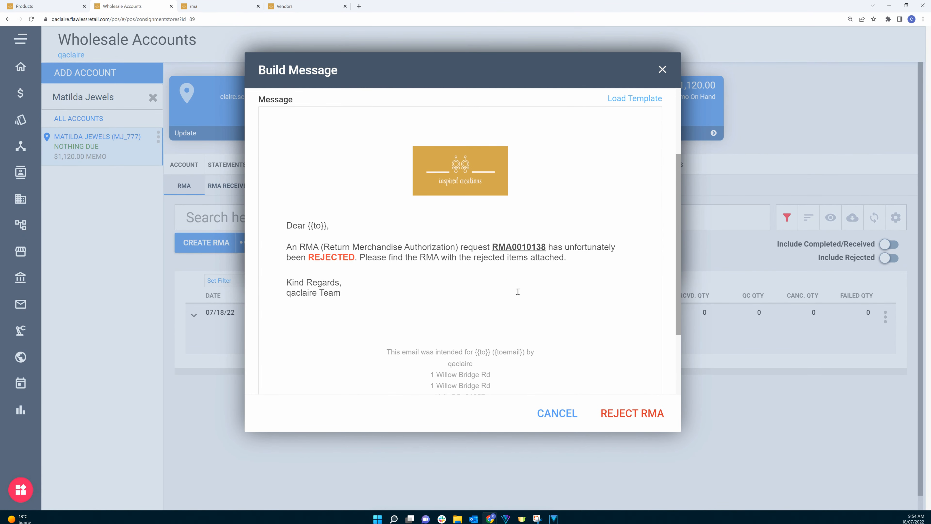
left_click(585, 257)
key("Return")
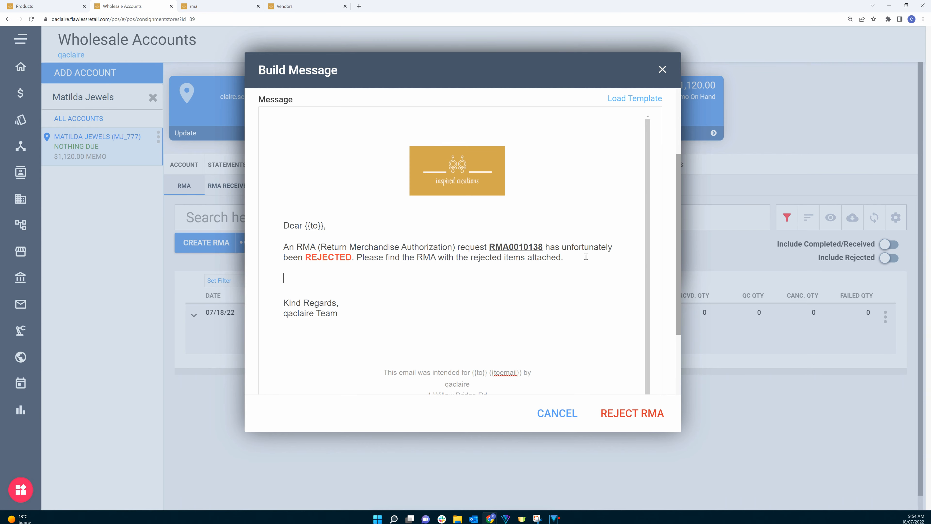
left_click(558, 412)
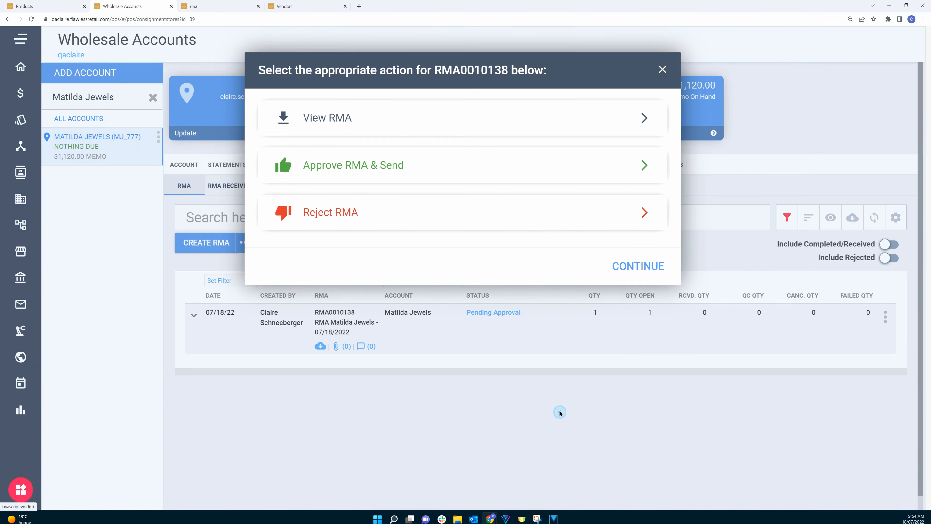
Step: Approve the RMA and send the approval email to the account contact
left_click(374, 169)
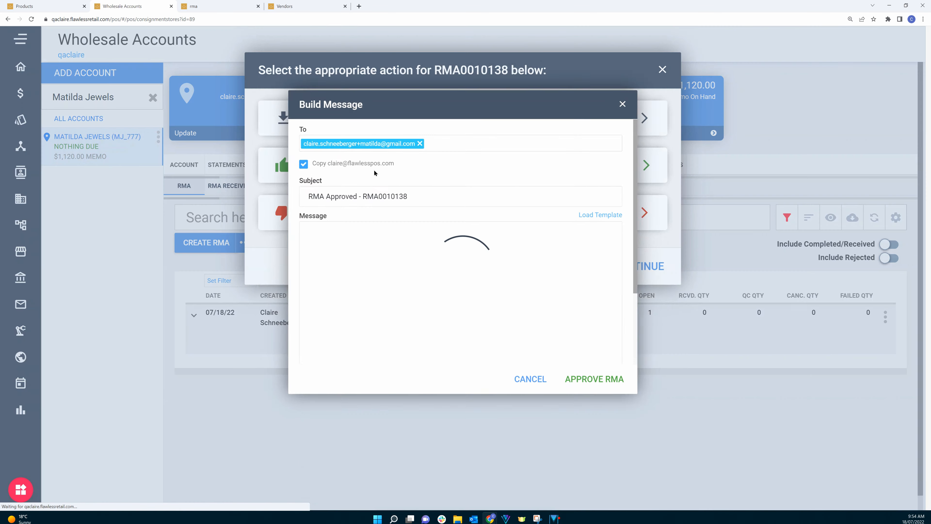
scroll(493, 319, "down", 1)
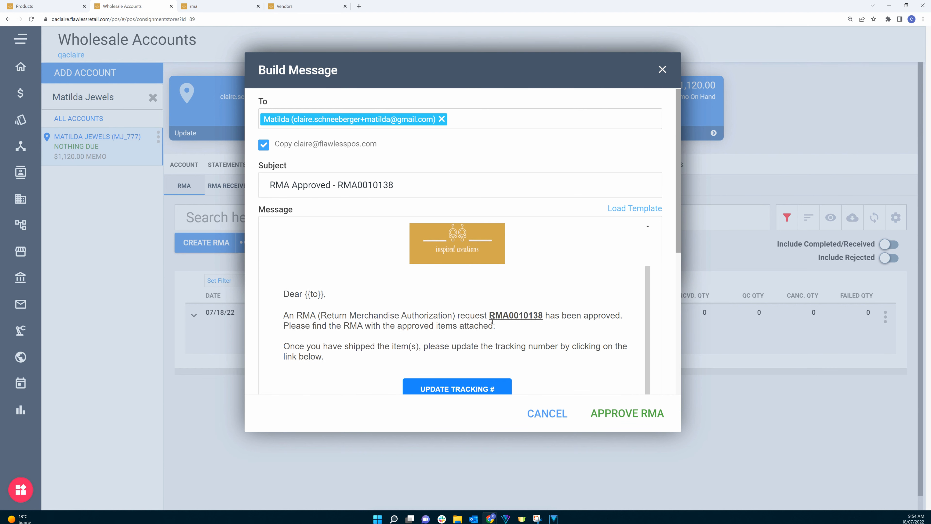
scroll(493, 320, "up", 1)
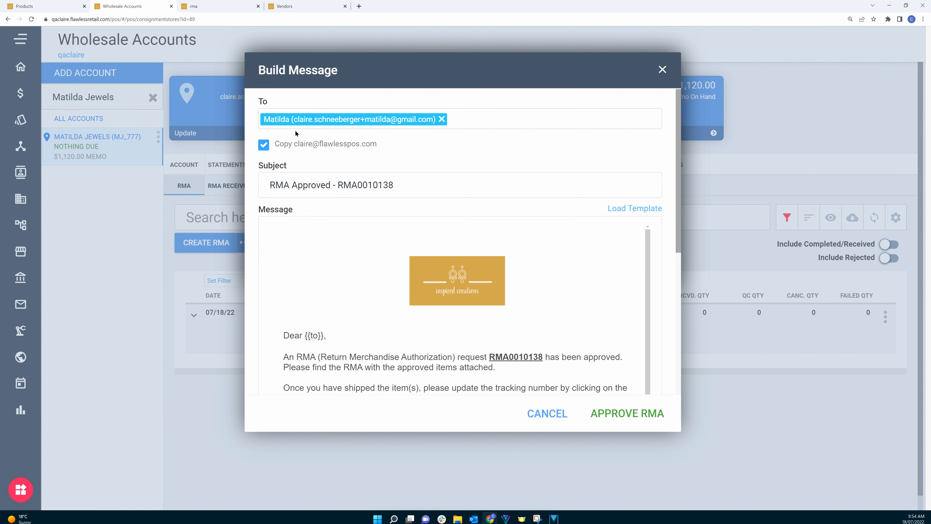
left_click(628, 413)
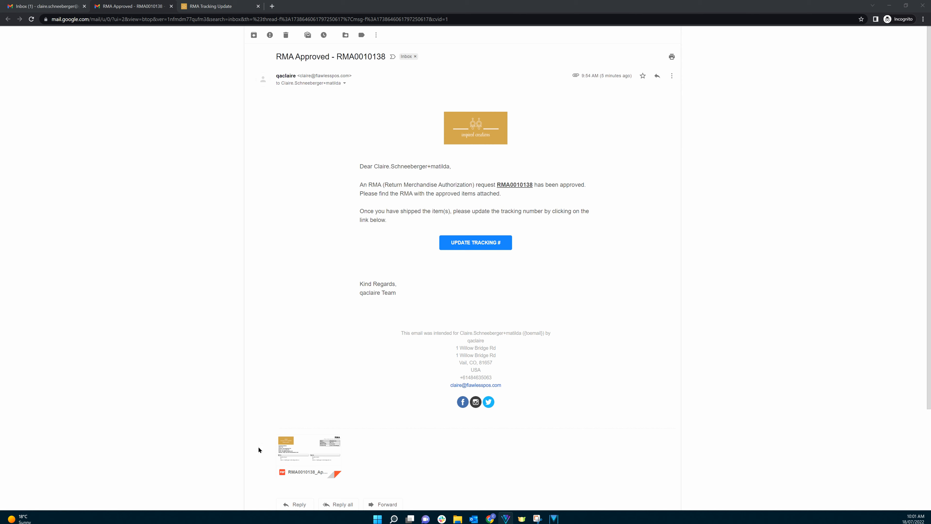
Step: In the customer's email link, submit the RMA tracking update with FedEx, tracking TR1113100, ship date 15/07/2022 and notes
mouse_move(326, 445)
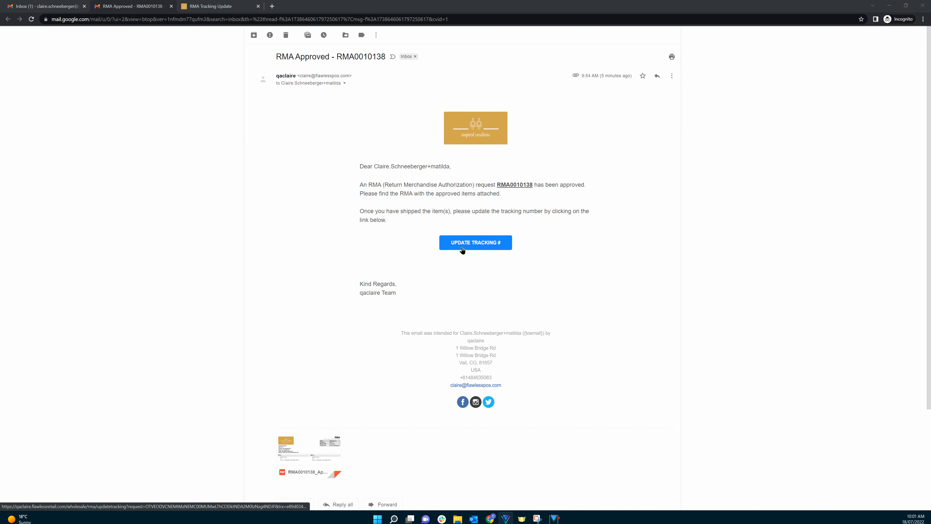
left_click(223, 6)
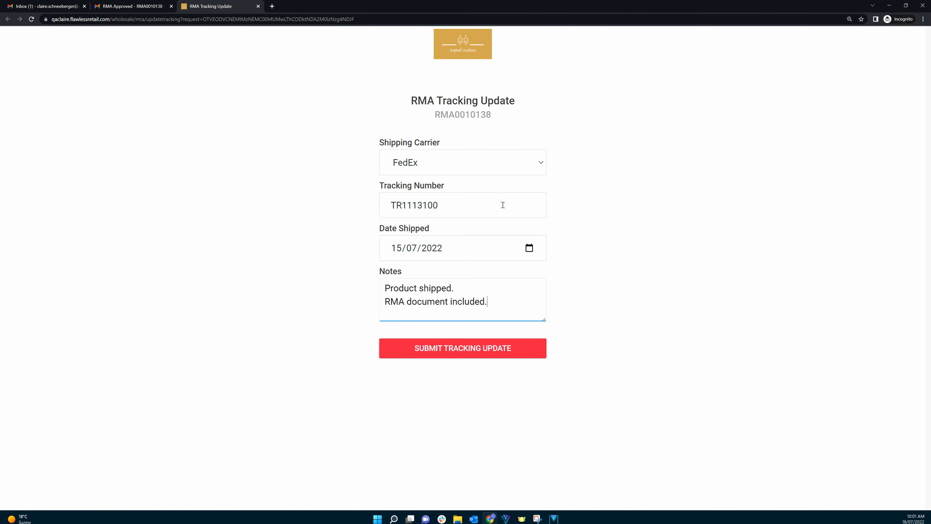
left_click(475, 350)
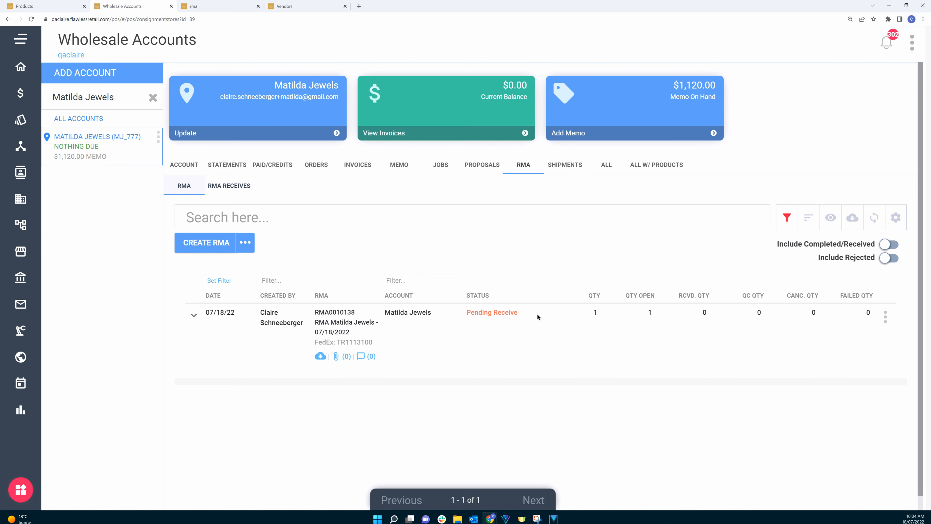
Step: Open the RMA's update details to review the recorded shipment information, then cancel
left_click(884, 318)
left_click(781, 335)
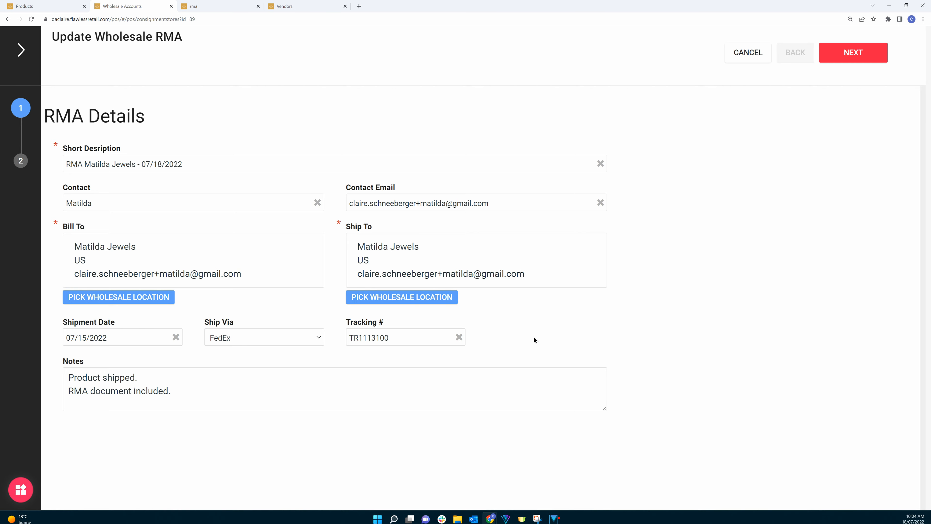
left_click(756, 52)
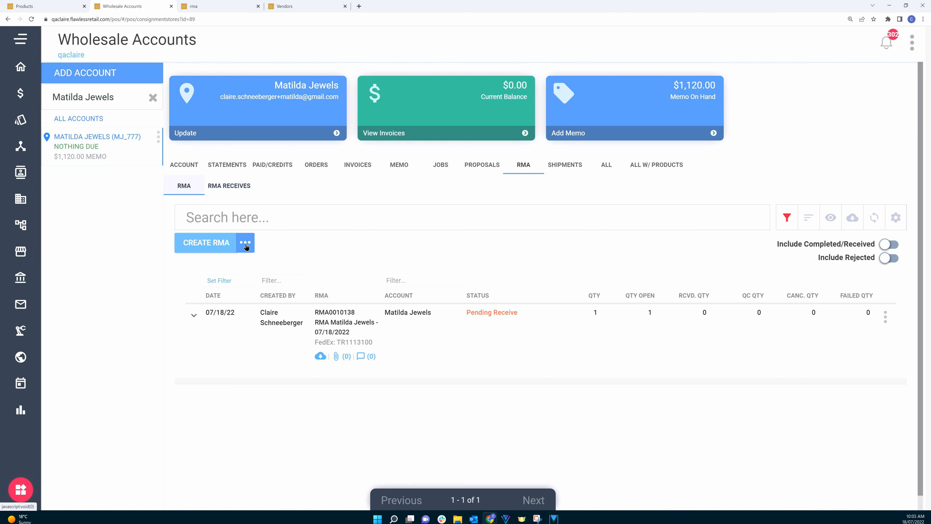
Step: Start receiving the RMA into a merchandise intake and enable Send to Quality Control
left_click(245, 243)
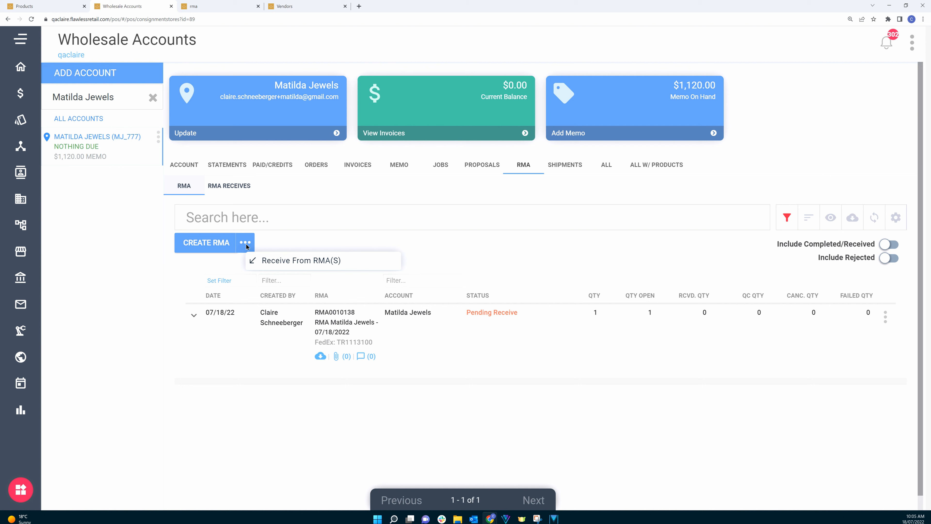
left_click(884, 317)
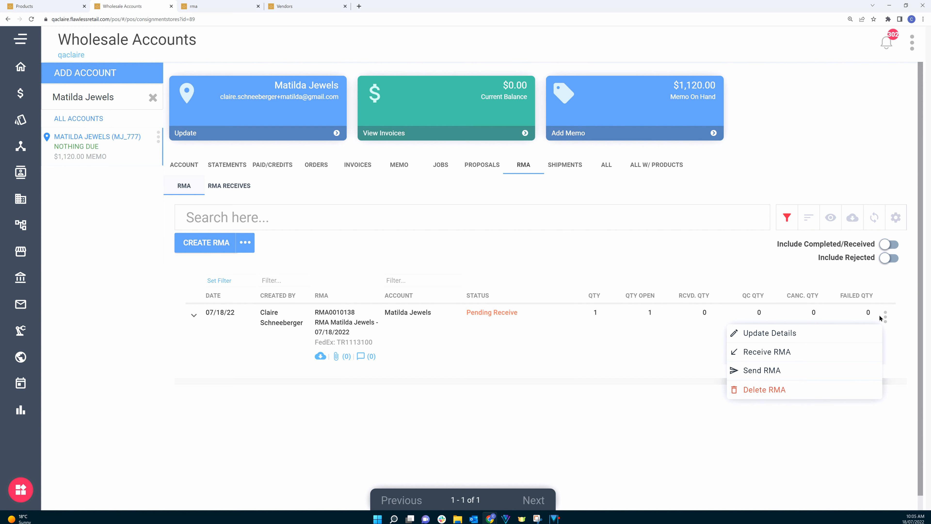
left_click(789, 353)
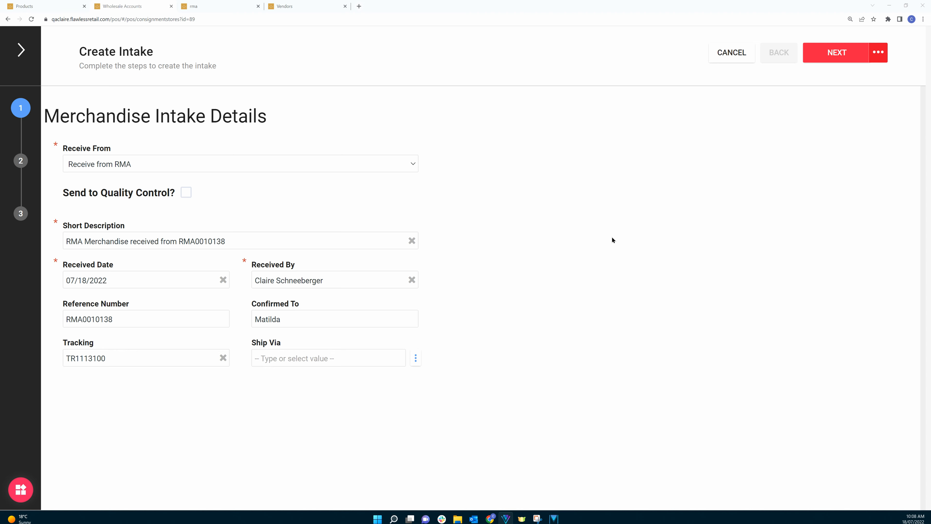
left_click(186, 194)
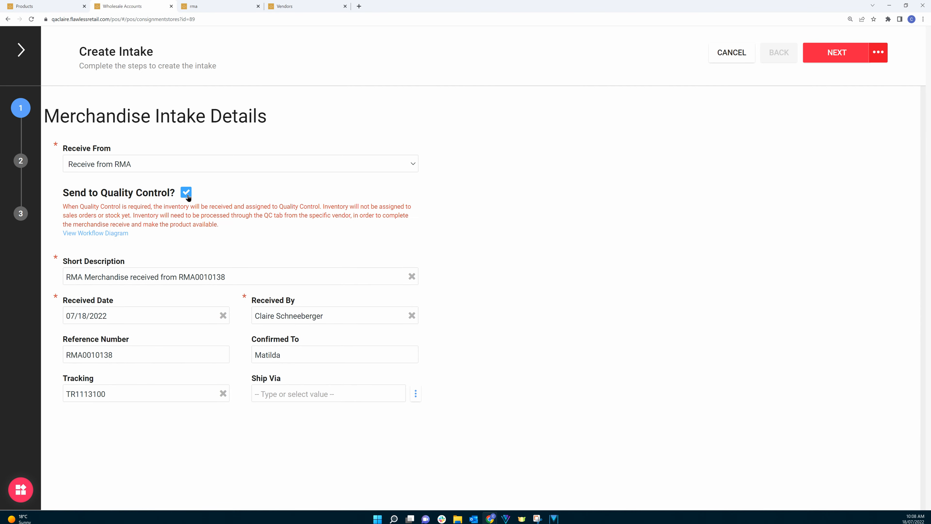
Step: Select the Pave Ring with Sapphire from the RMA and complete the merchandise intake
left_click(832, 59)
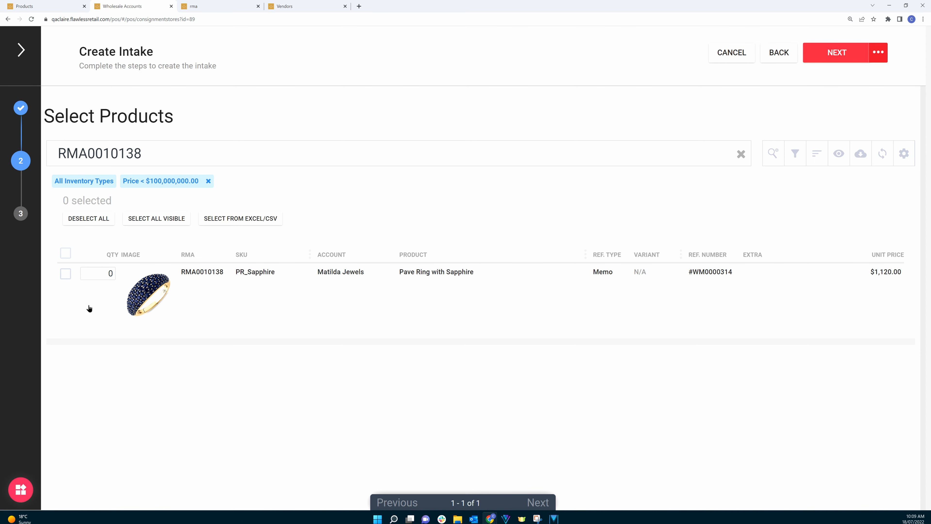
left_click(66, 275)
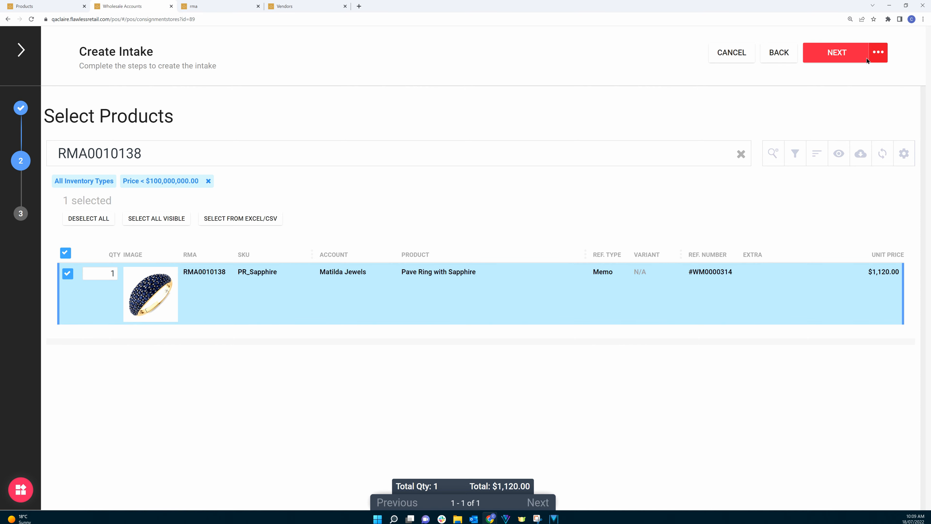
left_click(838, 57)
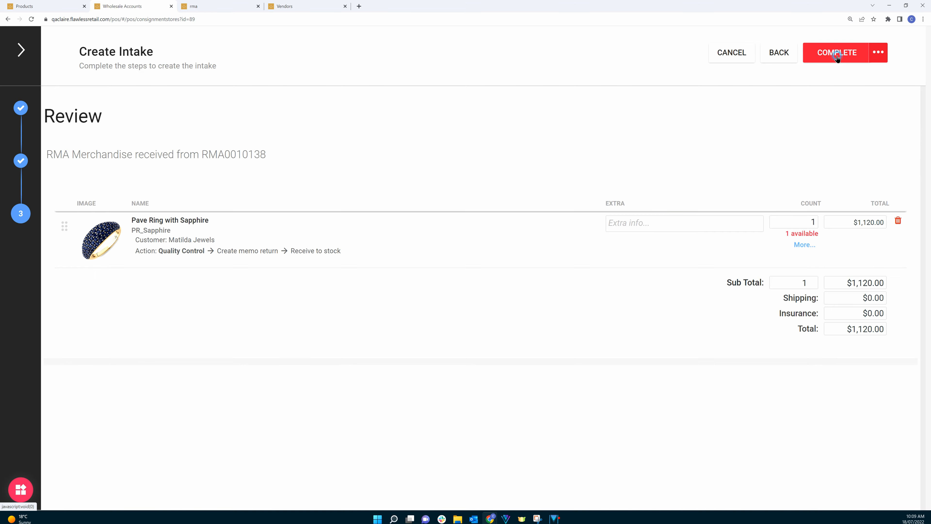
left_click(837, 57)
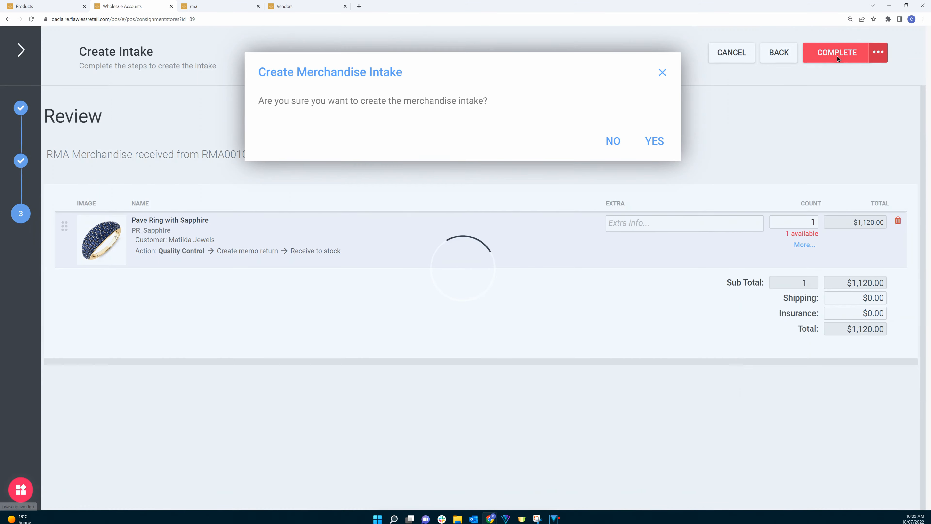
left_click(654, 141)
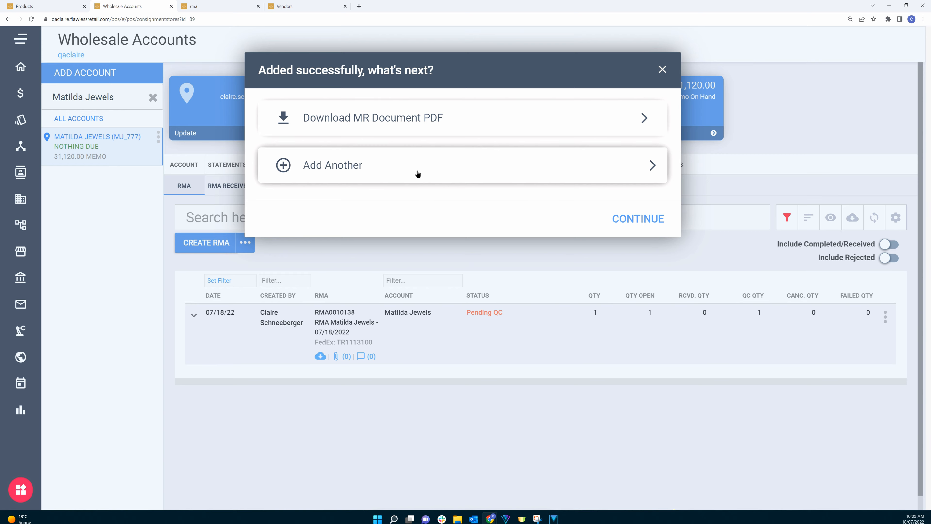
left_click(632, 219)
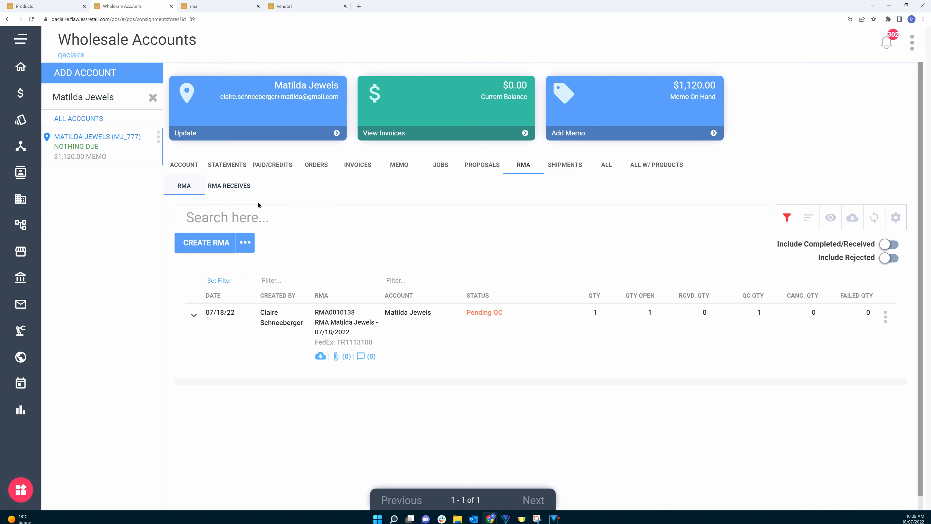
Step: Open the pending QC review items of the RMA receive and continue to the products review
left_click(227, 193)
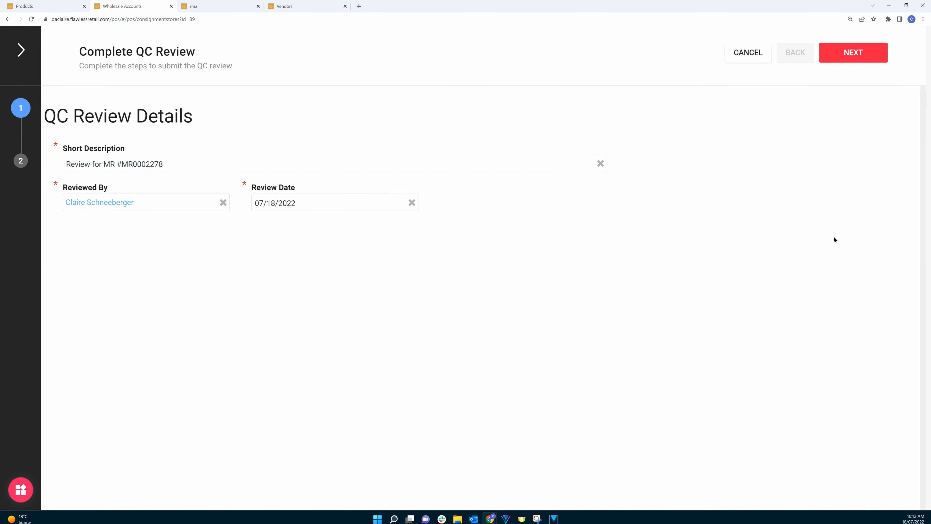
left_click(751, 53)
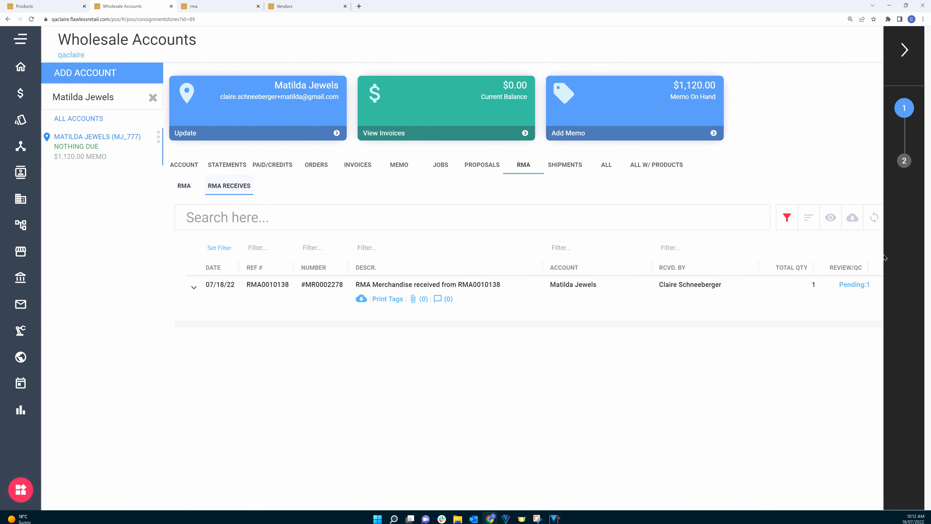
left_click(889, 290)
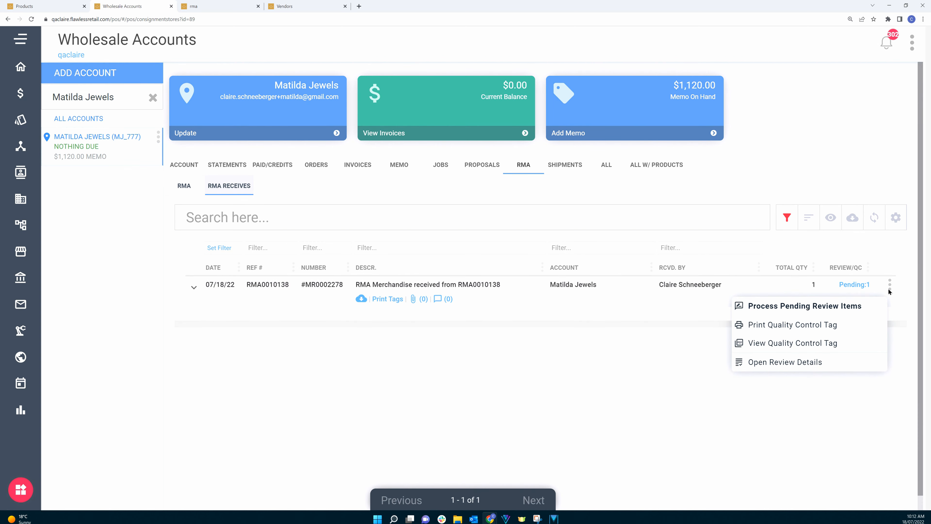
left_click(802, 312)
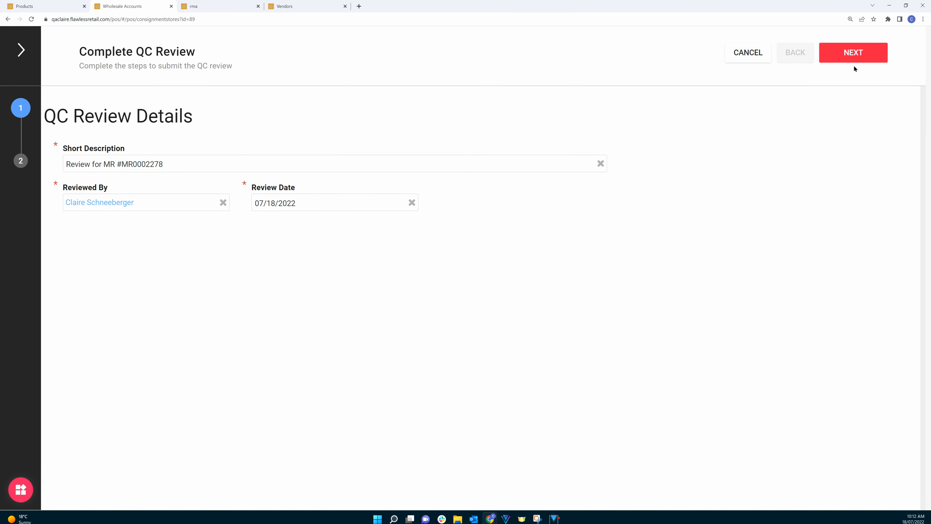
left_click(848, 63)
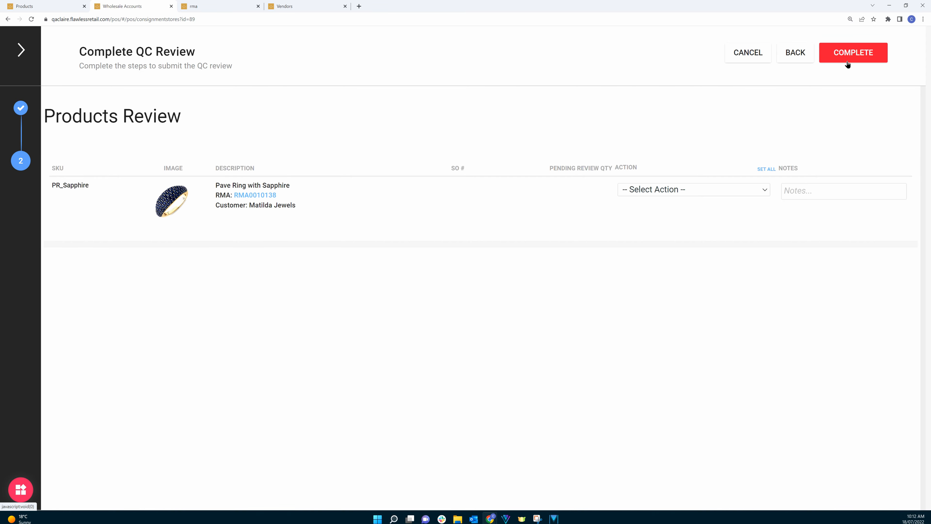
Step: Try the Reject - Return/Cancel and Reject - Create Repair Job QC actions for the ring
left_click(670, 192)
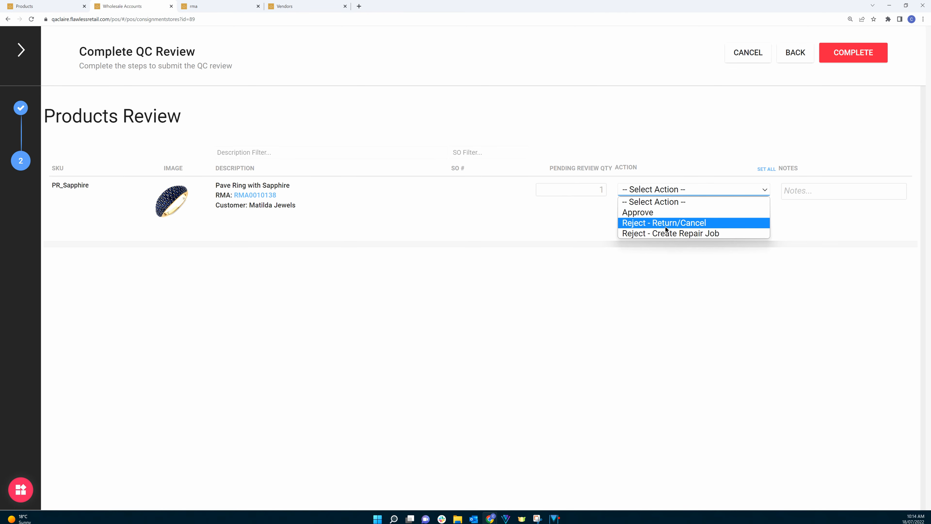
left_click(665, 224)
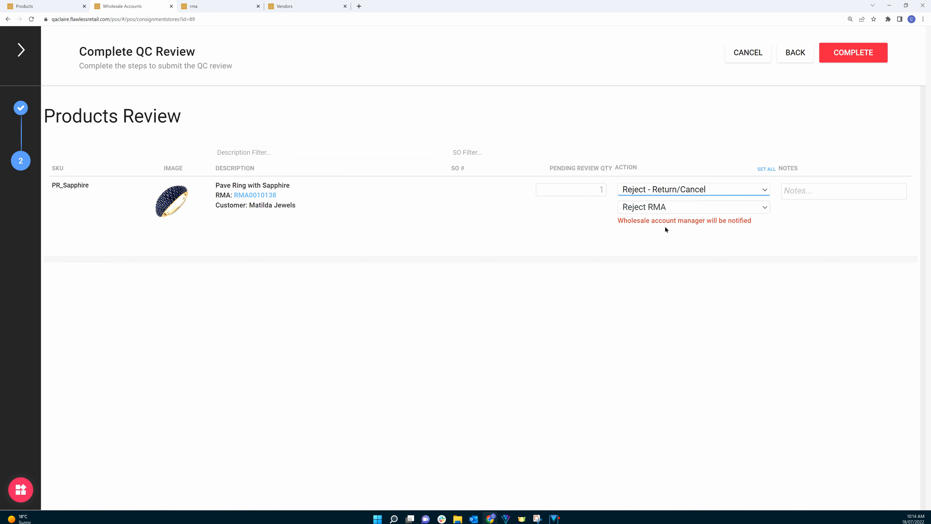
left_click(653, 190)
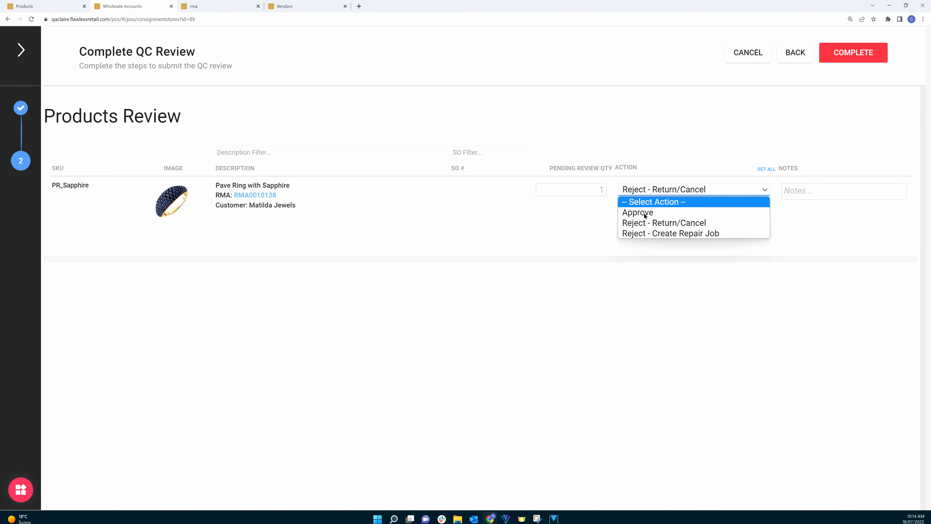
left_click(640, 233)
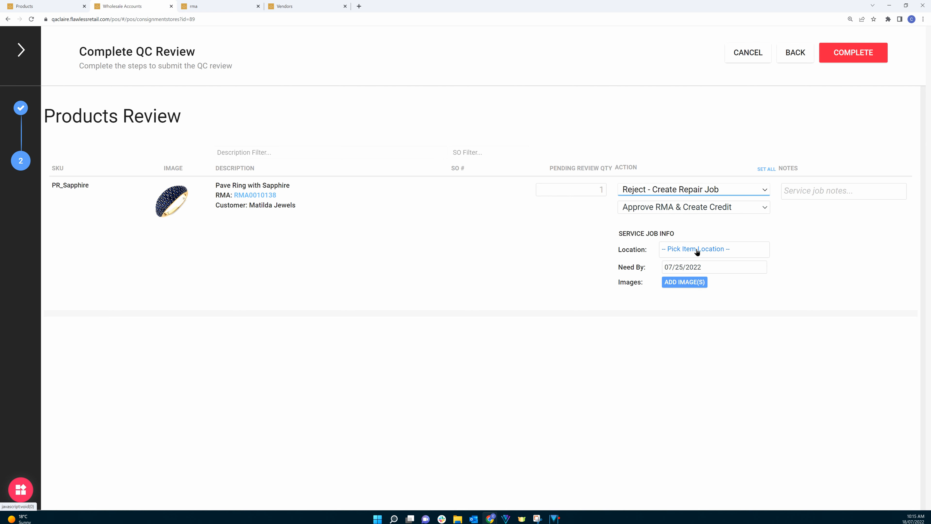
Step: Set the ring's QC action to Approve and complete the QC review
left_click(672, 190)
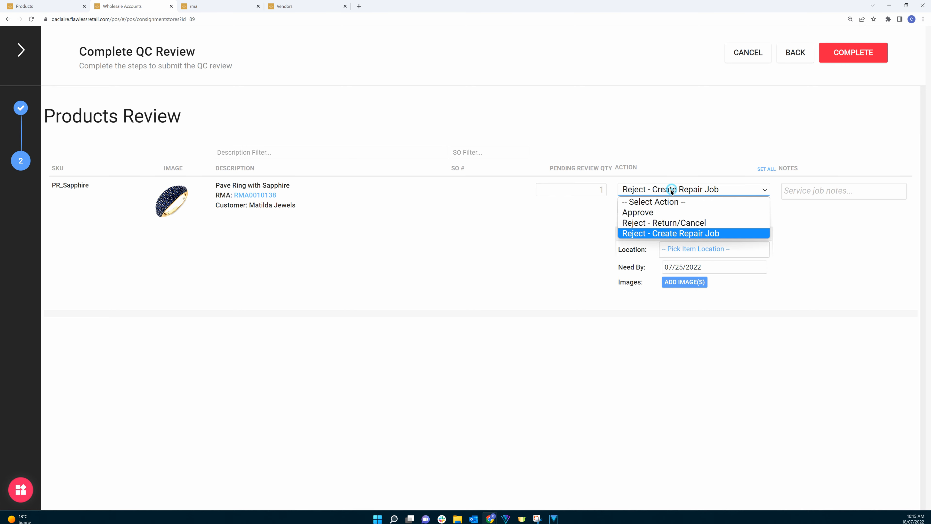
left_click(644, 212)
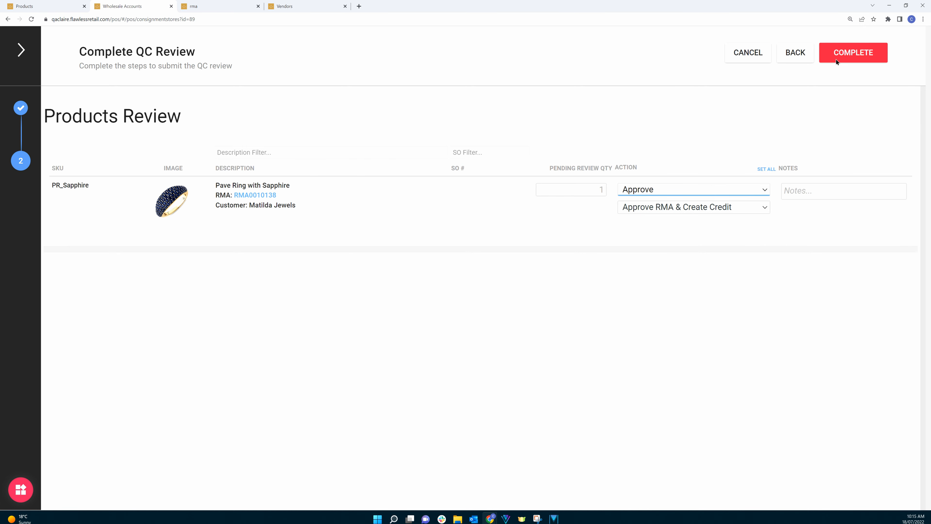
left_click(849, 47)
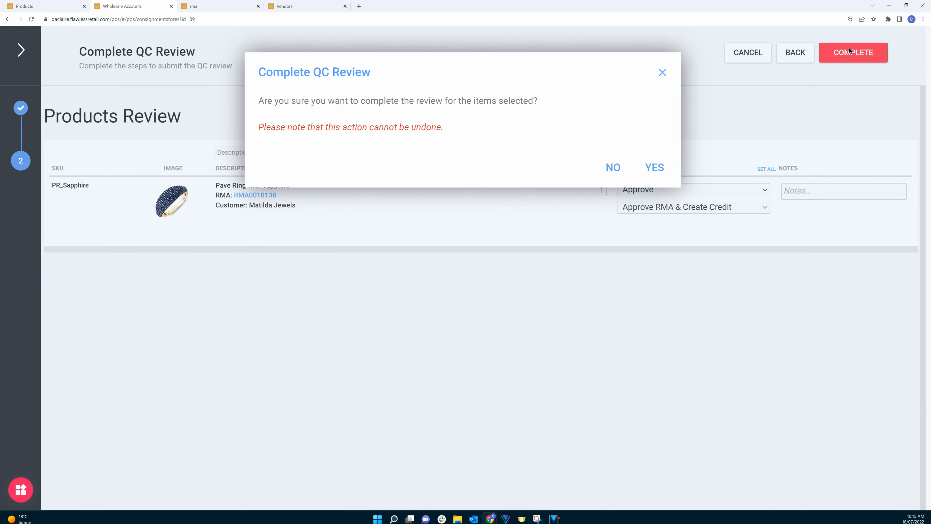
left_click(655, 166)
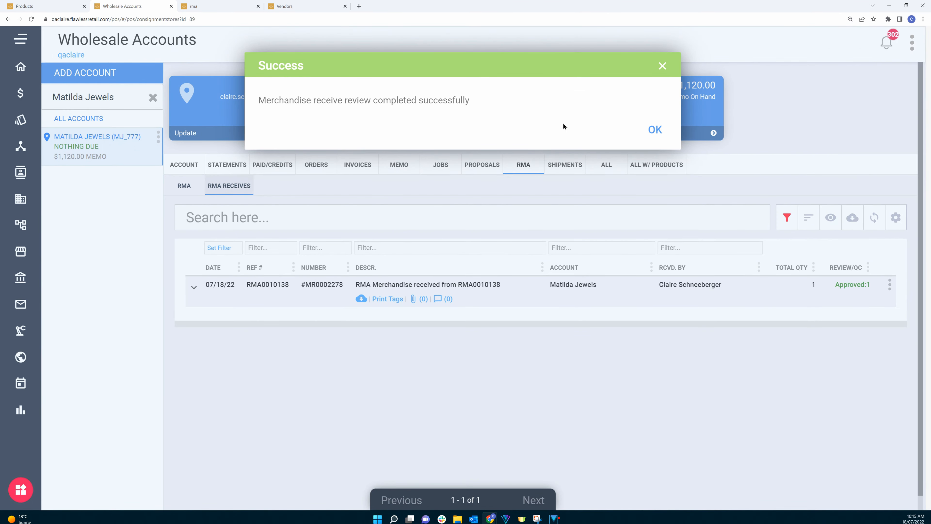
left_click(653, 130)
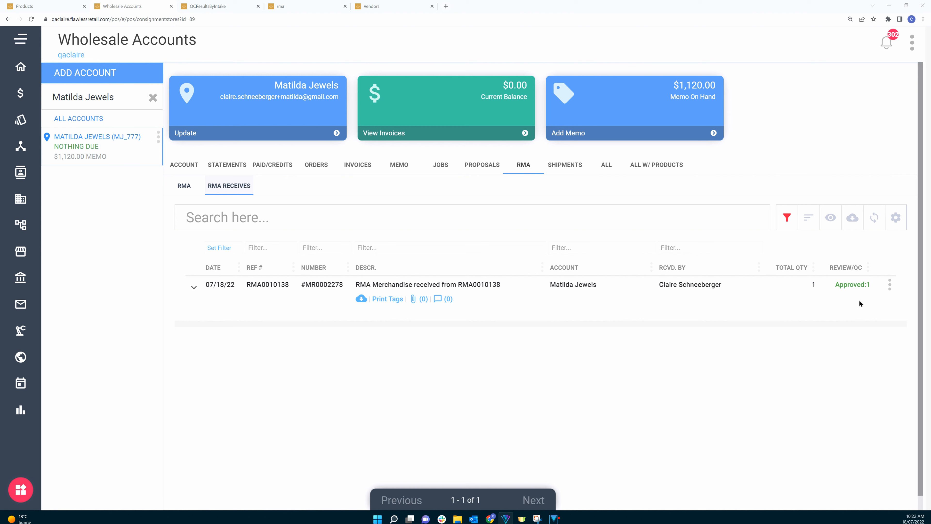
Step: Check the RMA's status in the RMA list with completed/received RMAs included
left_click(889, 286)
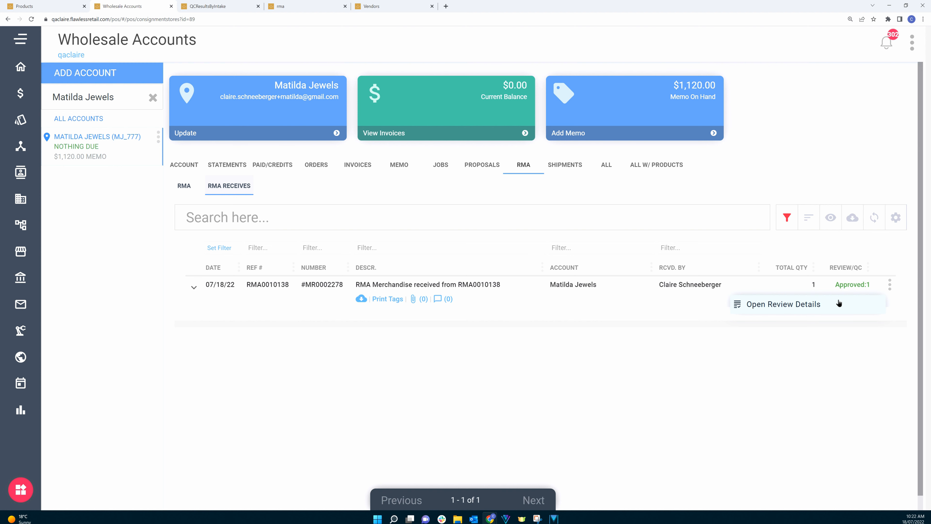
left_click(293, 6)
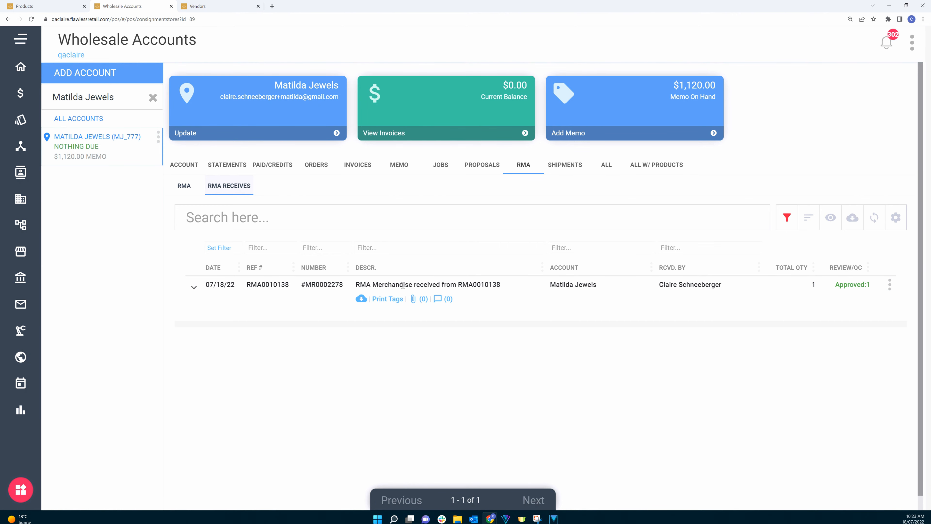
left_click(183, 187)
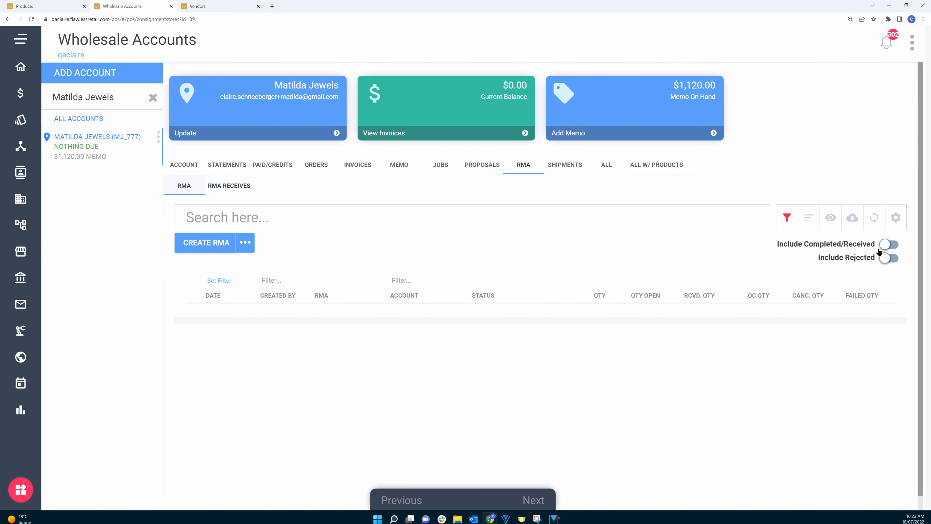
left_click(893, 247)
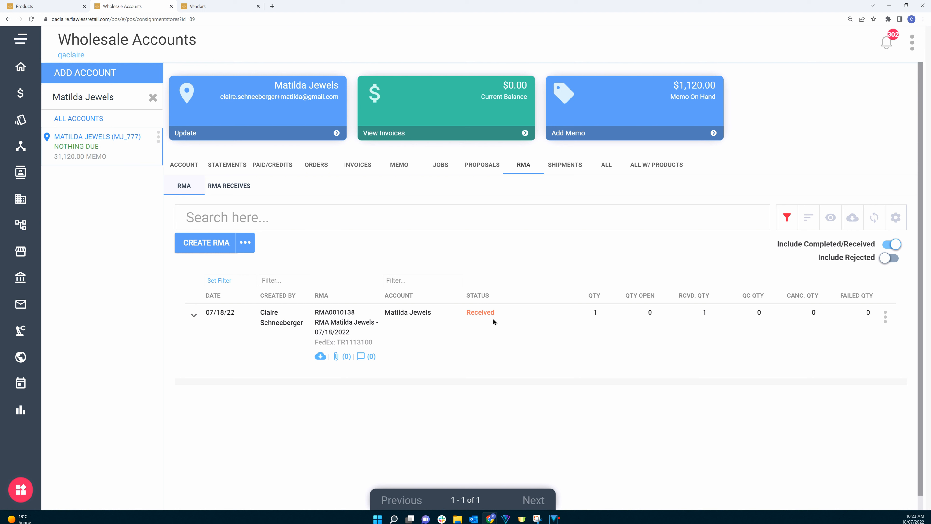
Step: View the account's memo returns
left_click(393, 166)
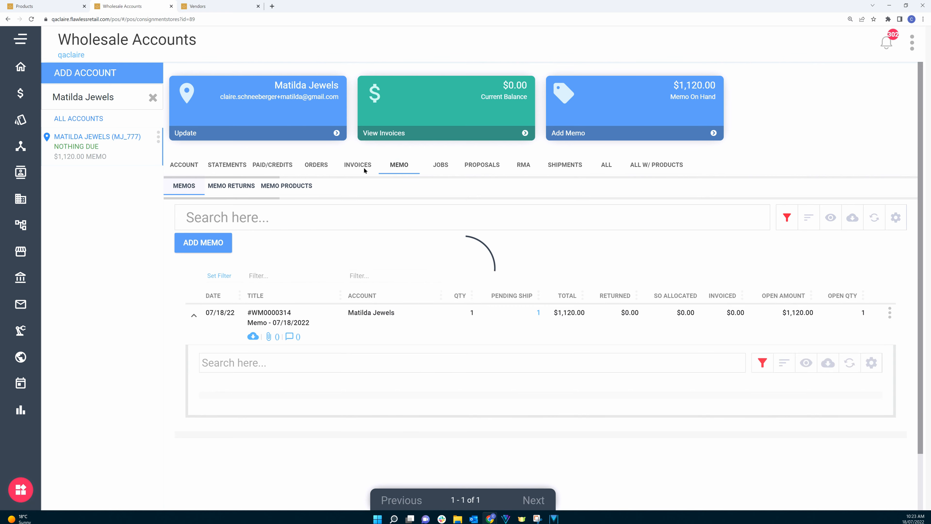
left_click(233, 187)
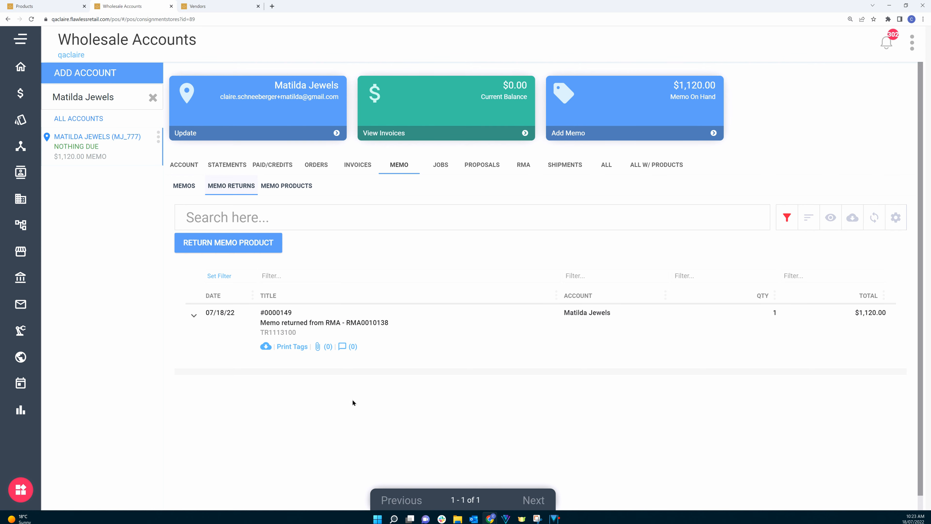
Step: Refresh the products list to check the ring's stock counts
left_click(43, 7)
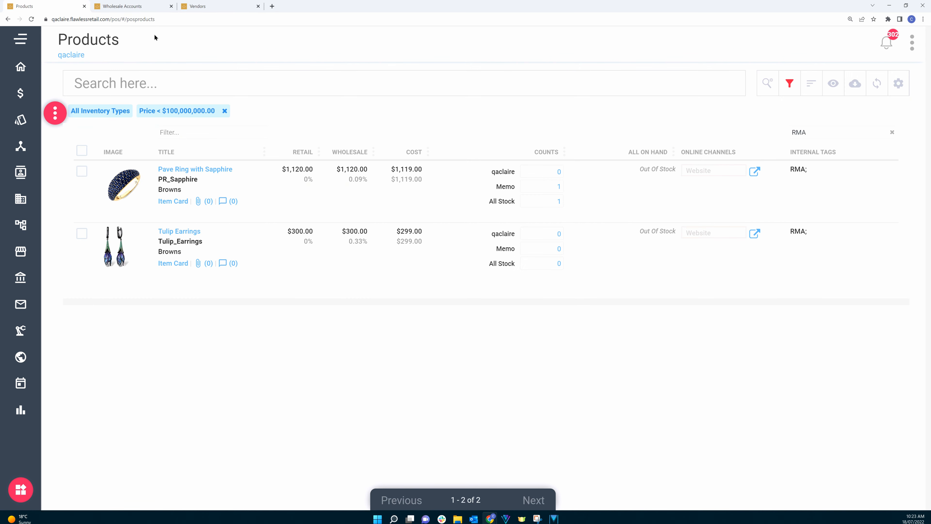
left_click(875, 84)
Step: Open the account's invoices and expand the Tulip Earrings invoice lines
left_click(147, 8)
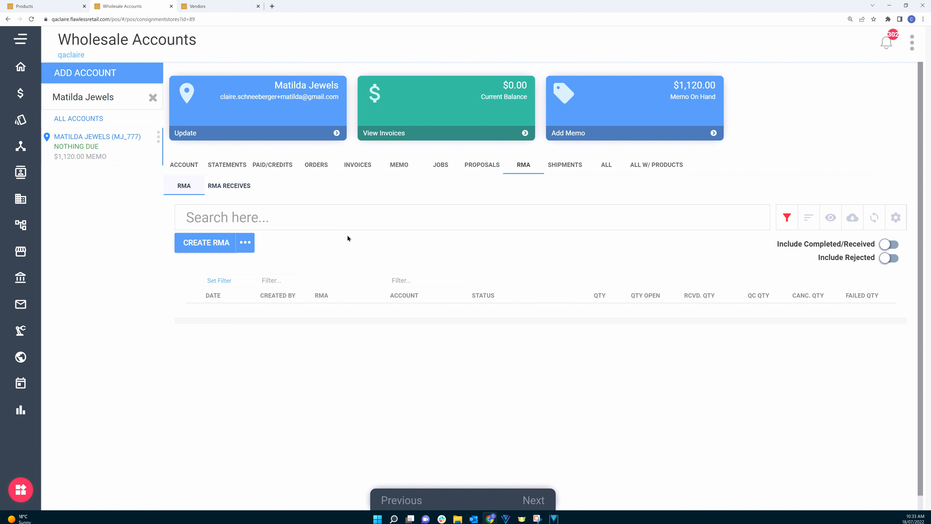
left_click(363, 167)
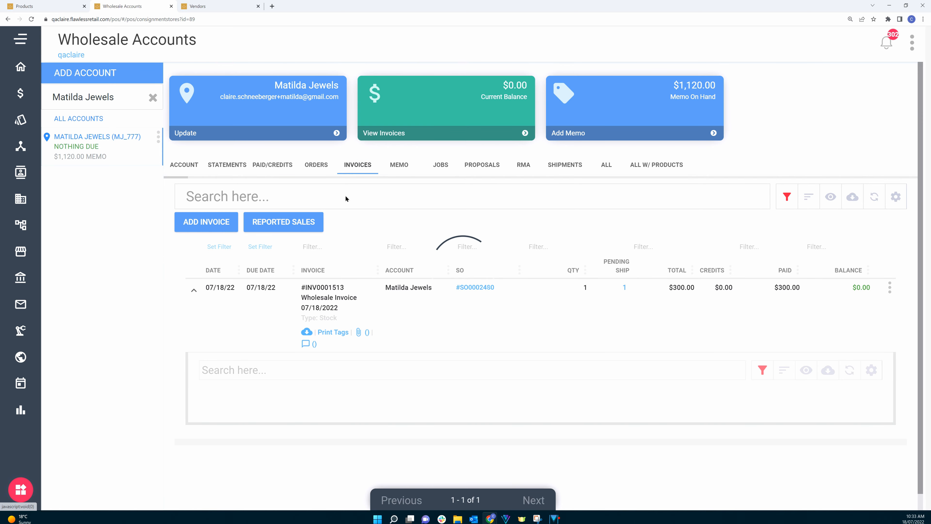
left_click(194, 290)
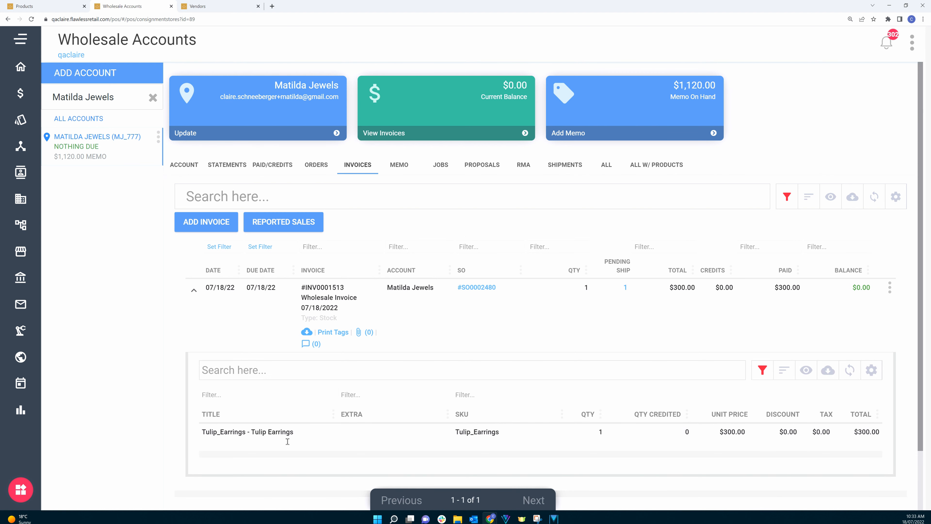
Step: Start creating a new RMA for the account, choosing to create it from Issued Invoices
left_click(524, 167)
left_click(203, 248)
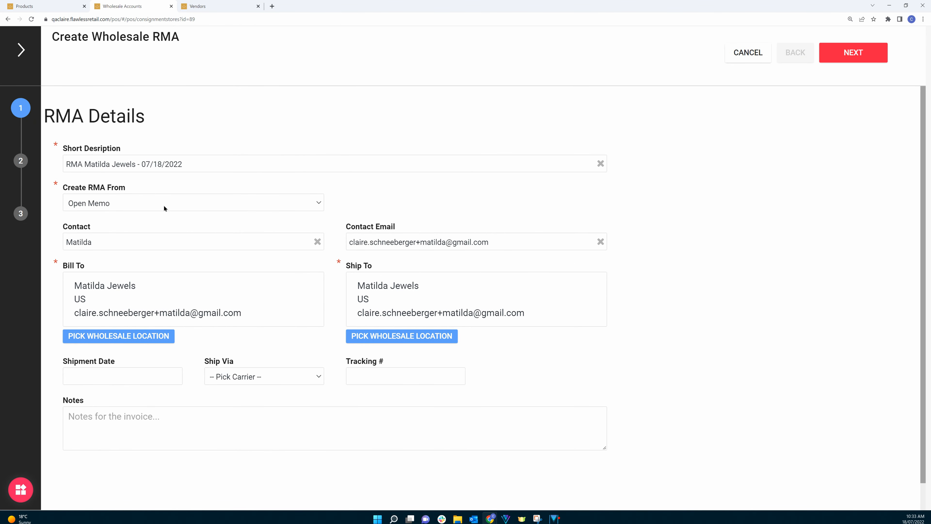
left_click(162, 203)
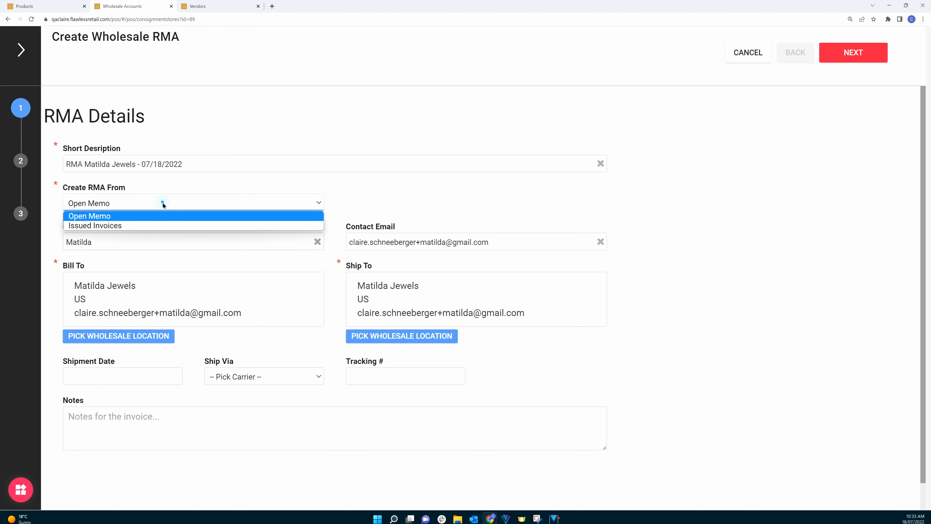
left_click(139, 225)
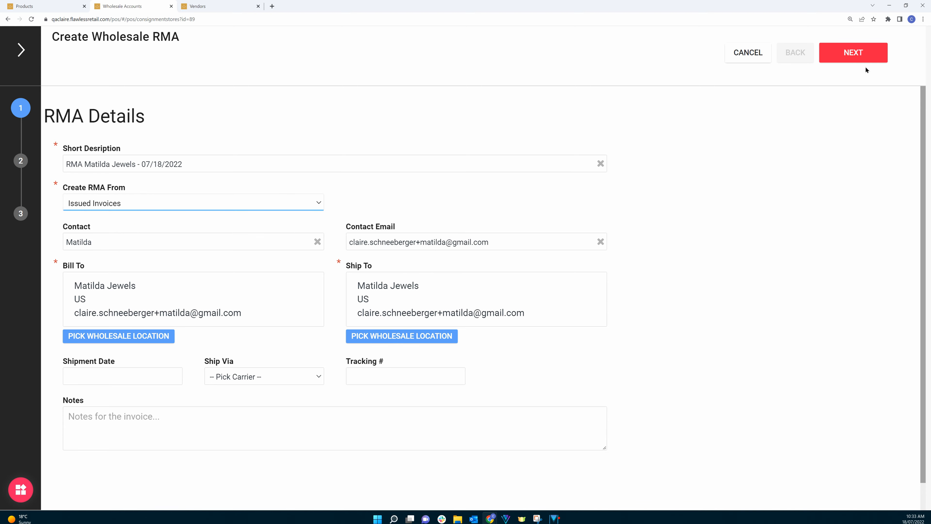
left_click(849, 53)
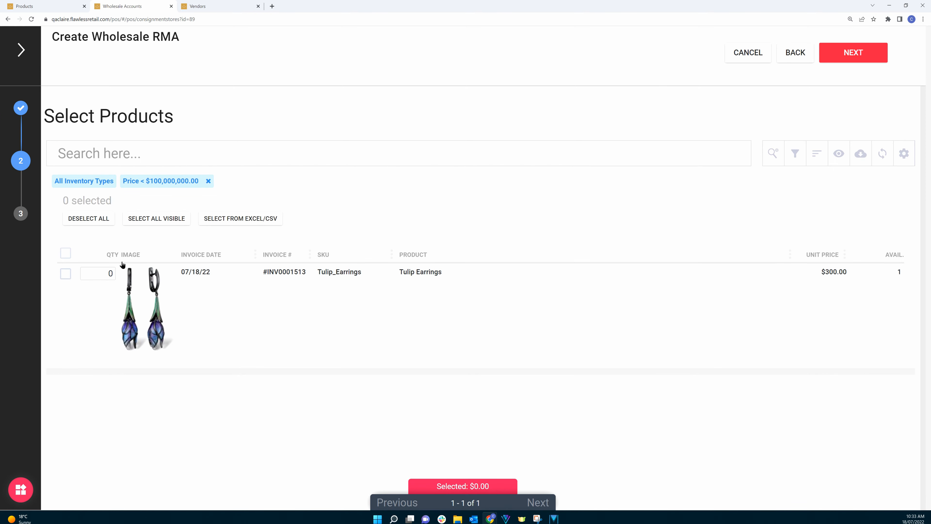
Step: Select the Tulip Earrings invoice line and complete and create the RMA, confirming the submission
left_click(66, 278)
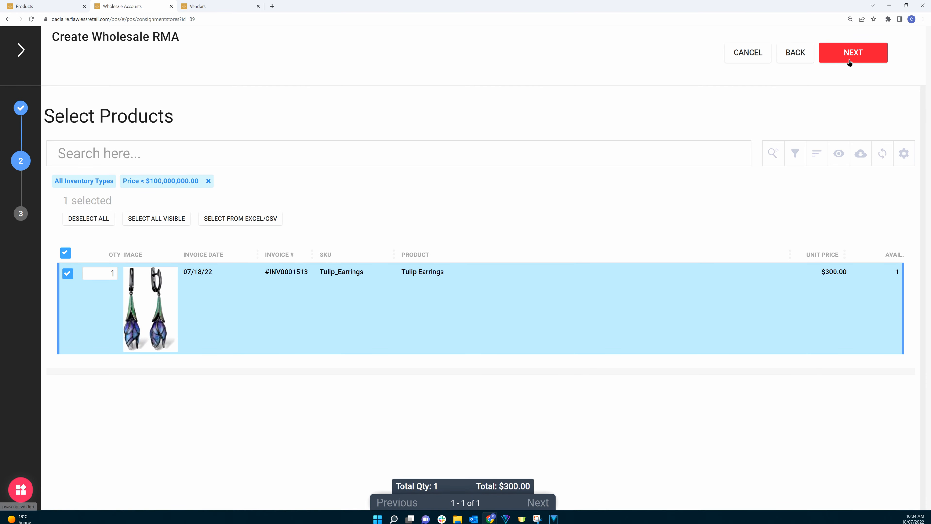
left_click(845, 56)
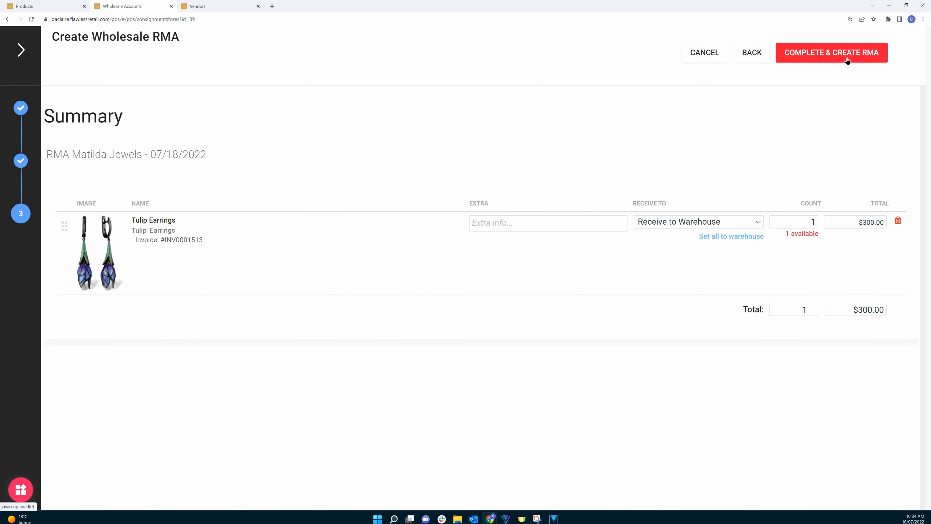
left_click(811, 58)
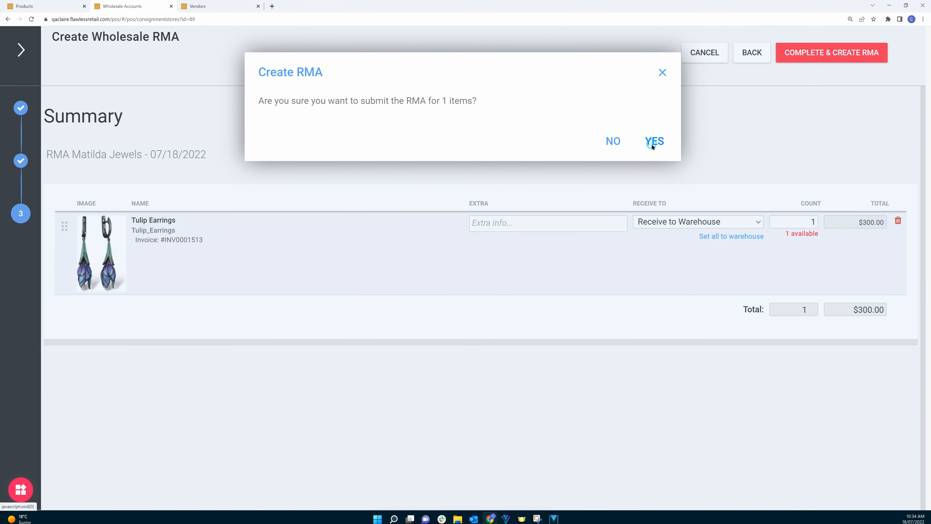
left_click(652, 144)
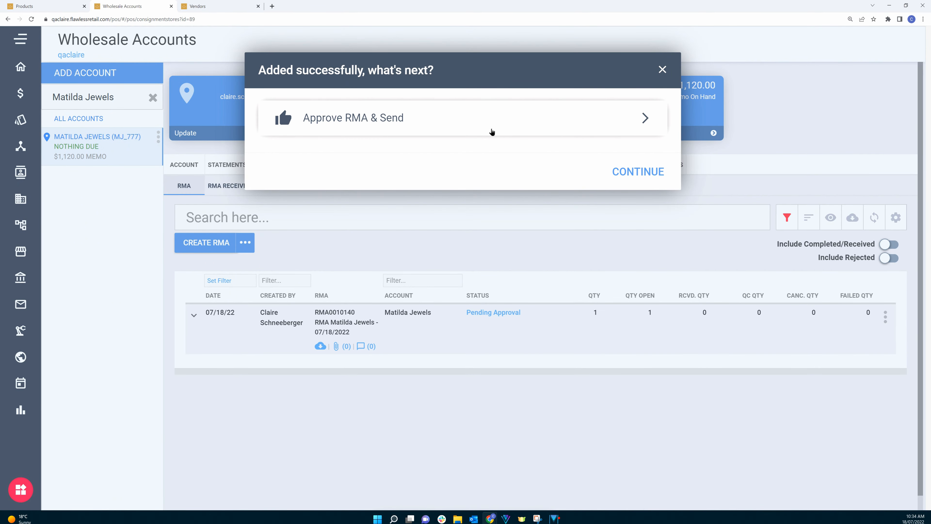
Step: Approve the new RMA and send the approval email to the account contact
left_click(414, 124)
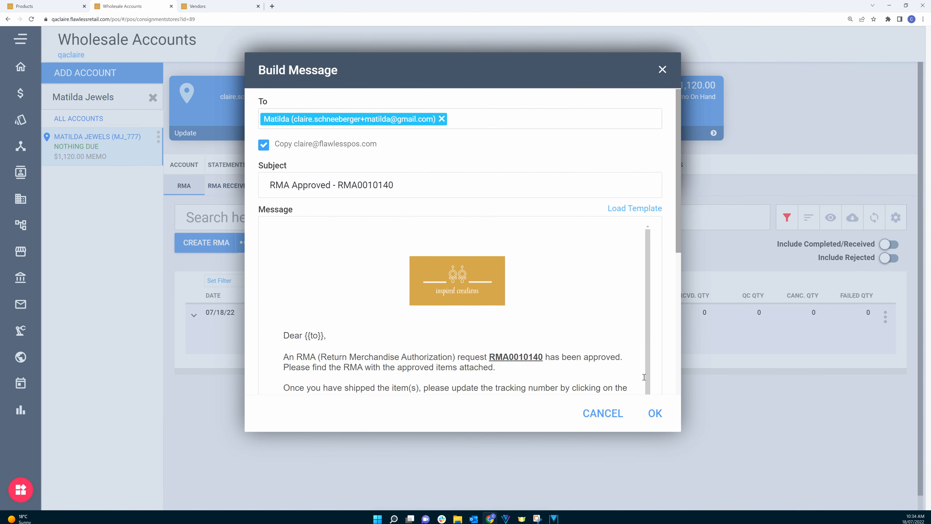
left_click(655, 413)
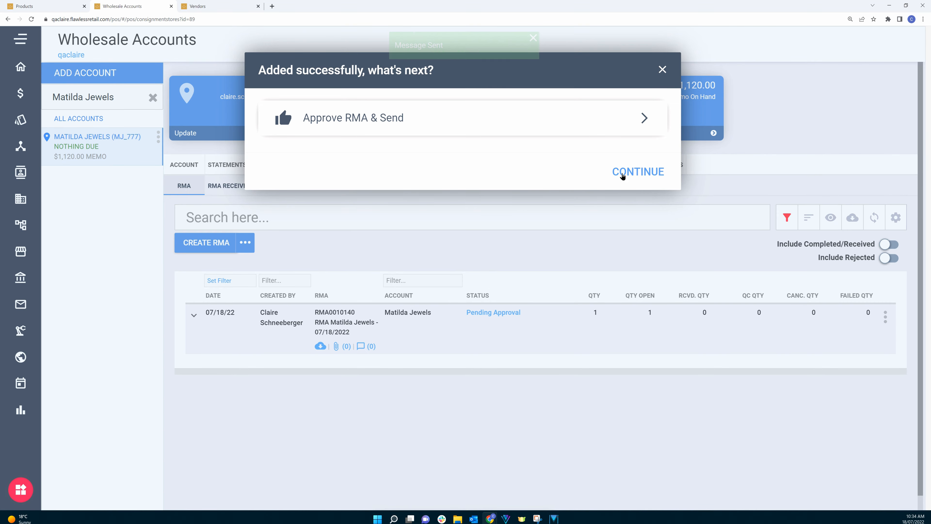
left_click(636, 172)
Step: Receive the Tulip Earrings from the RMA through a merchandise intake, selecting the item and completing it
left_click(245, 243)
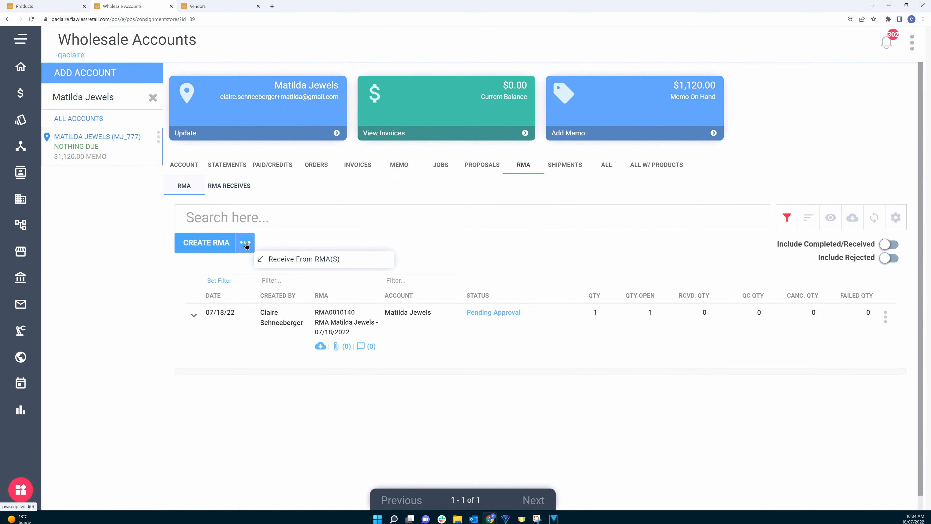
left_click(306, 259)
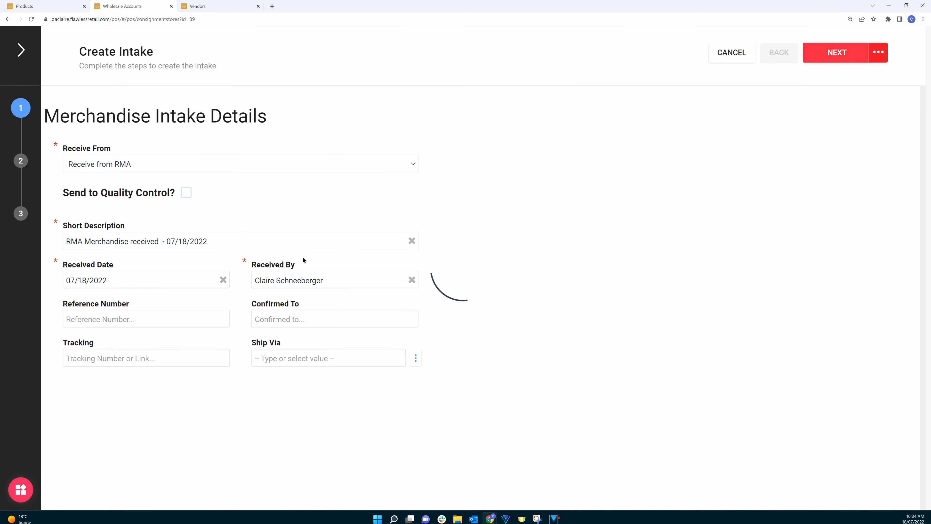
left_click(822, 60)
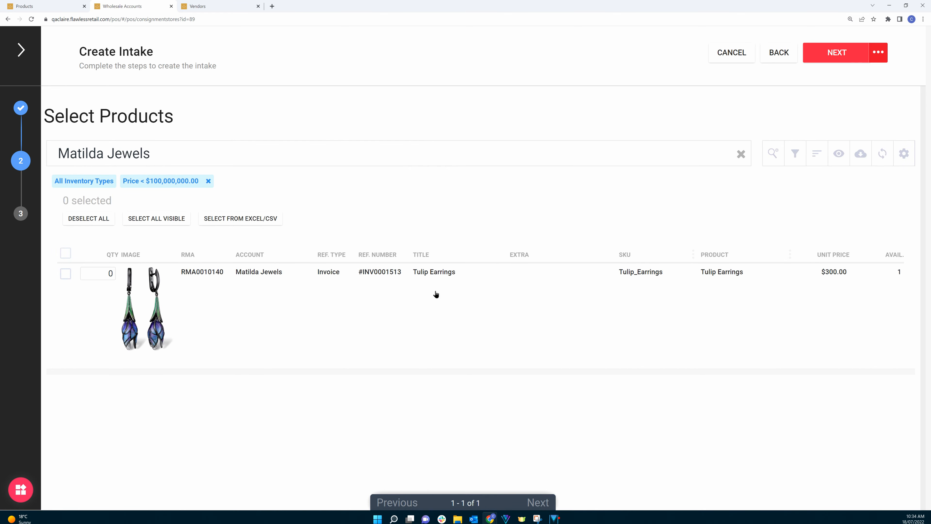
left_click(71, 277)
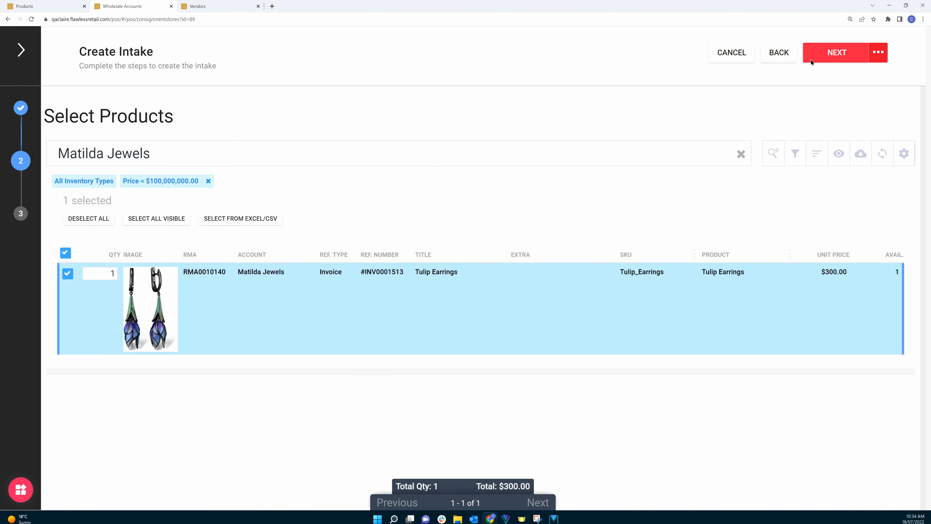
left_click(826, 55)
left_click(827, 55)
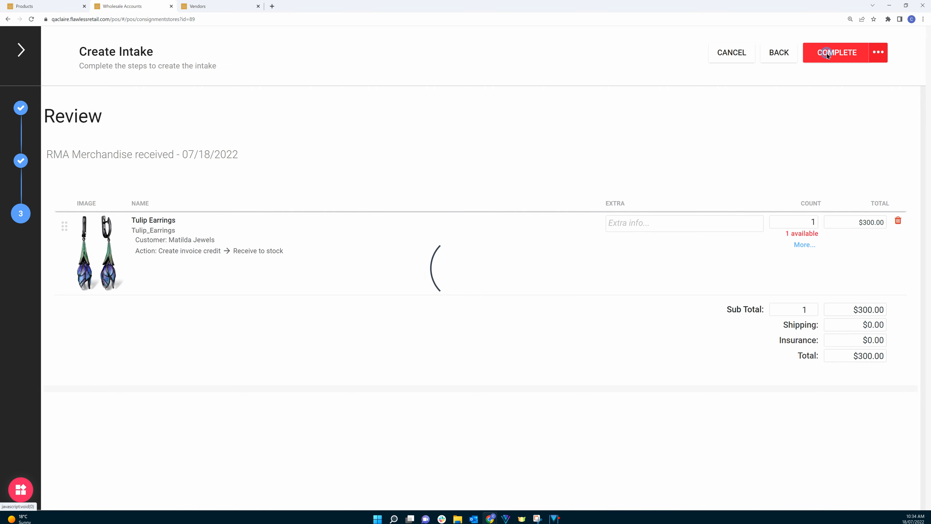
left_click(654, 140)
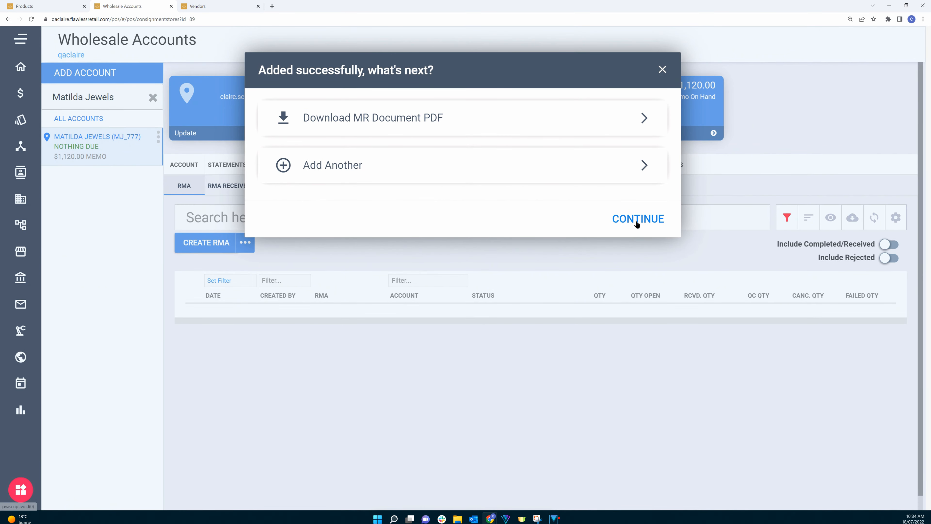
left_click(637, 220)
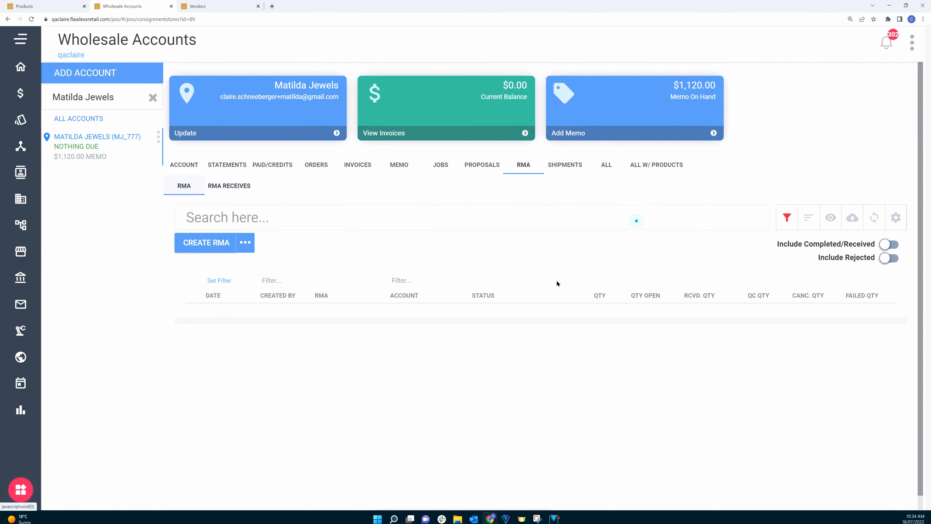
Step: Refresh the products list to check the Tulip Earrings stock counts
left_click(47, 6)
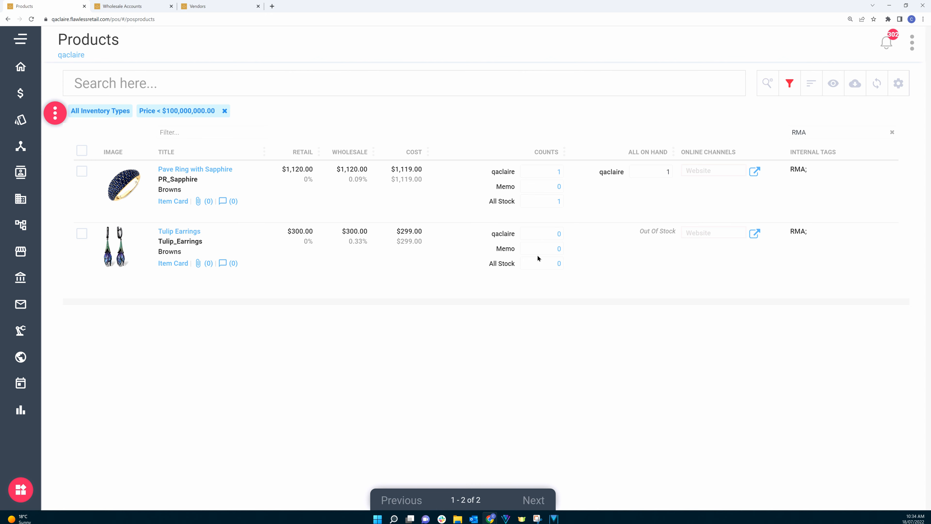
left_click(876, 83)
Step: Return to the account's invoices and highlight the number of the invoice credit created from the RMA
left_click(130, 5)
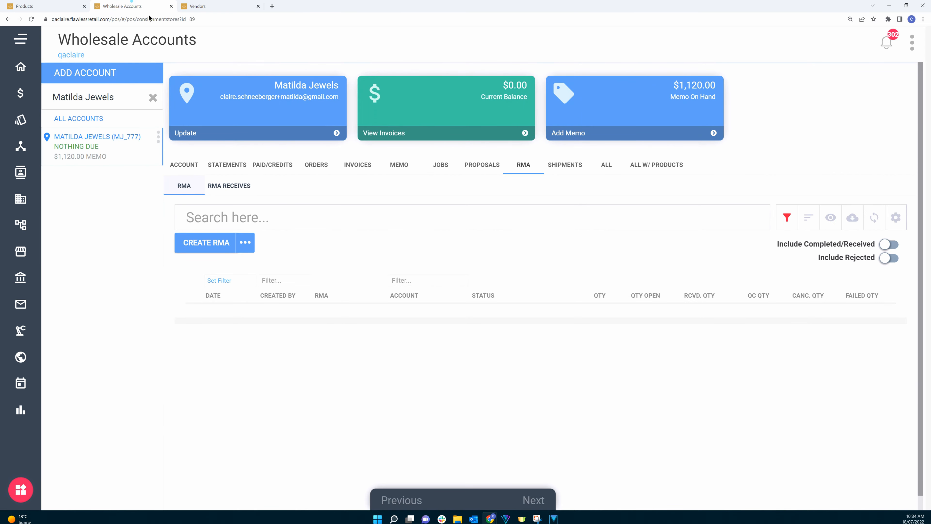
left_click(355, 166)
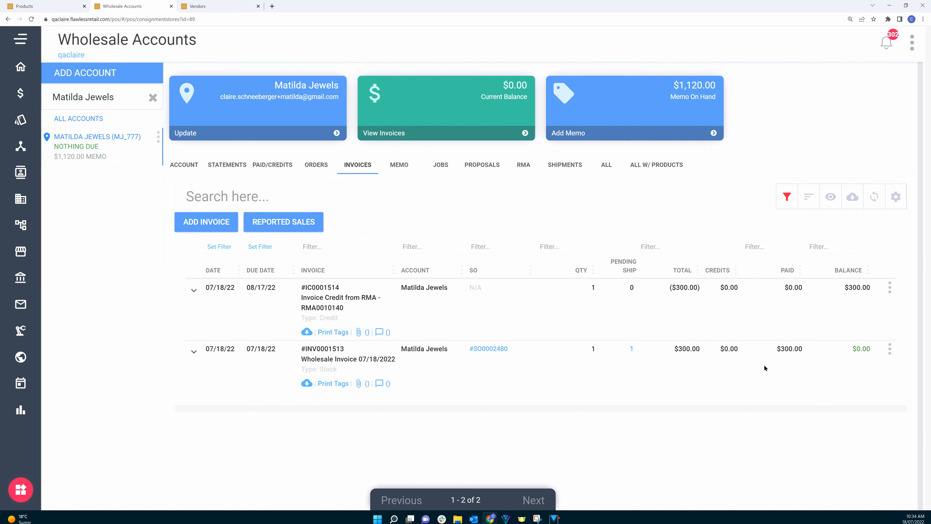
left_click_drag(340, 288, 301, 289)
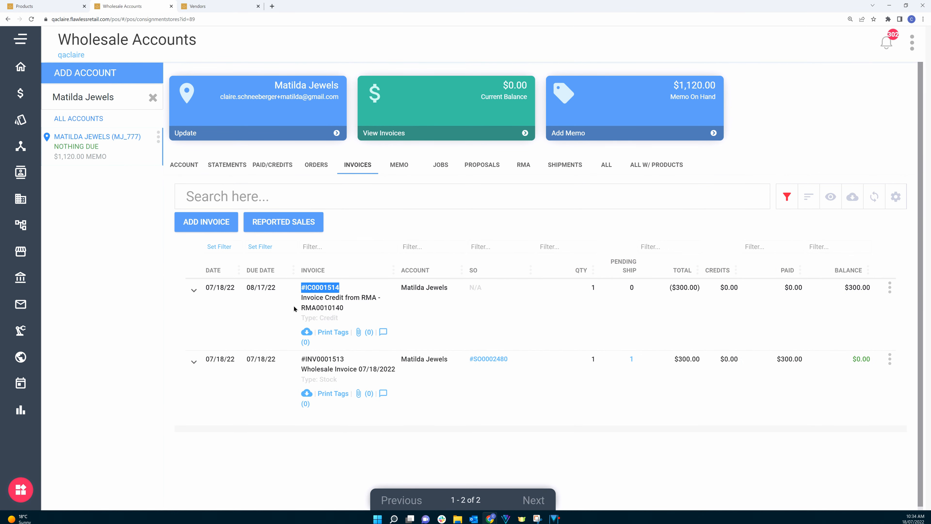